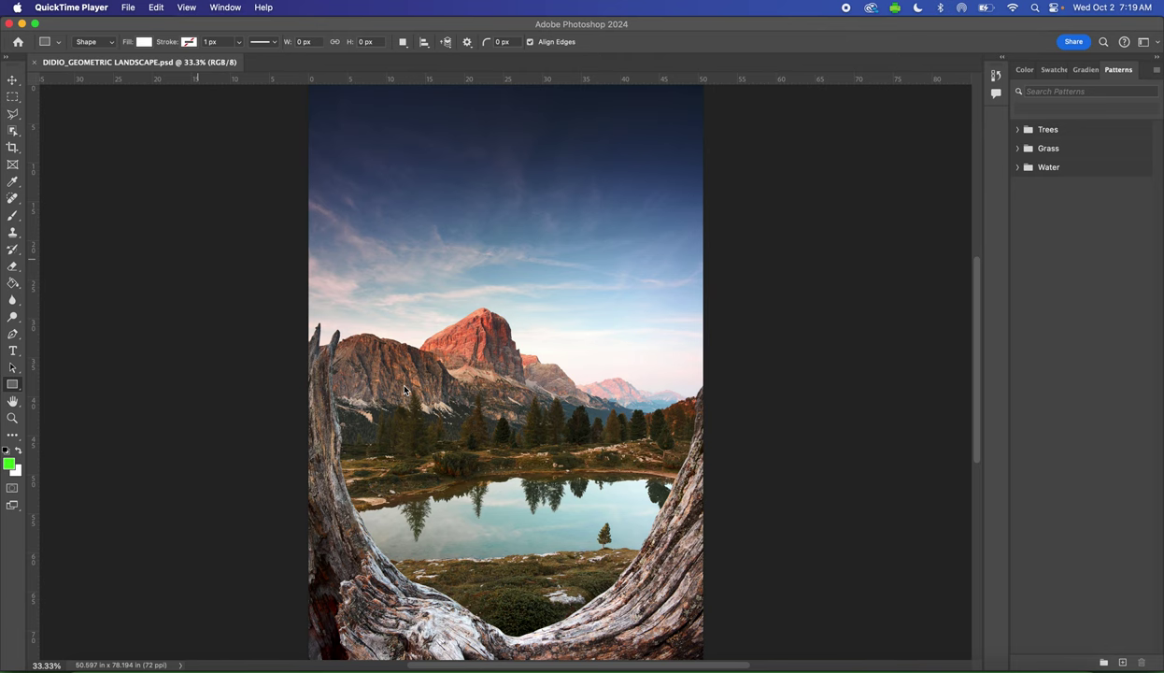
# - Switch from Photoshop to the Chrome space showing the Unsplash 'Landscape' search results
pyautogui.hotkey('ctrl', 'Right')
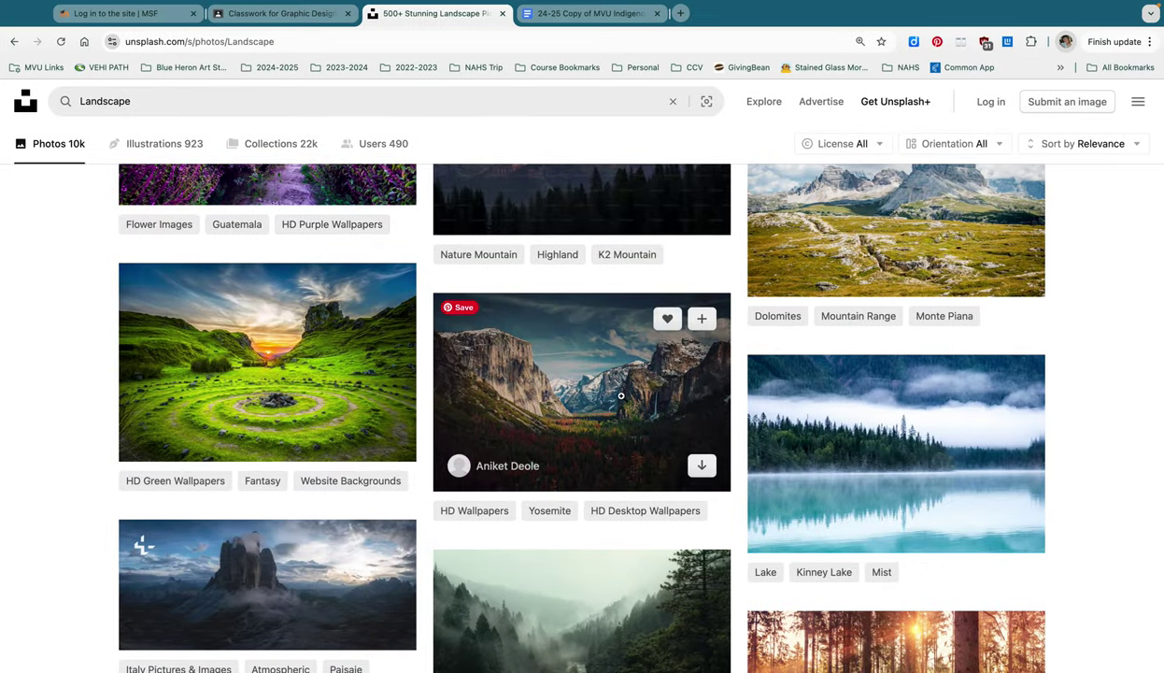
# - Point out the unsplash.com address and the 'Landscape' search query, then dismiss the suggestions
pyautogui.moveTo(181, 43); pyautogui.dragTo(126, 52)
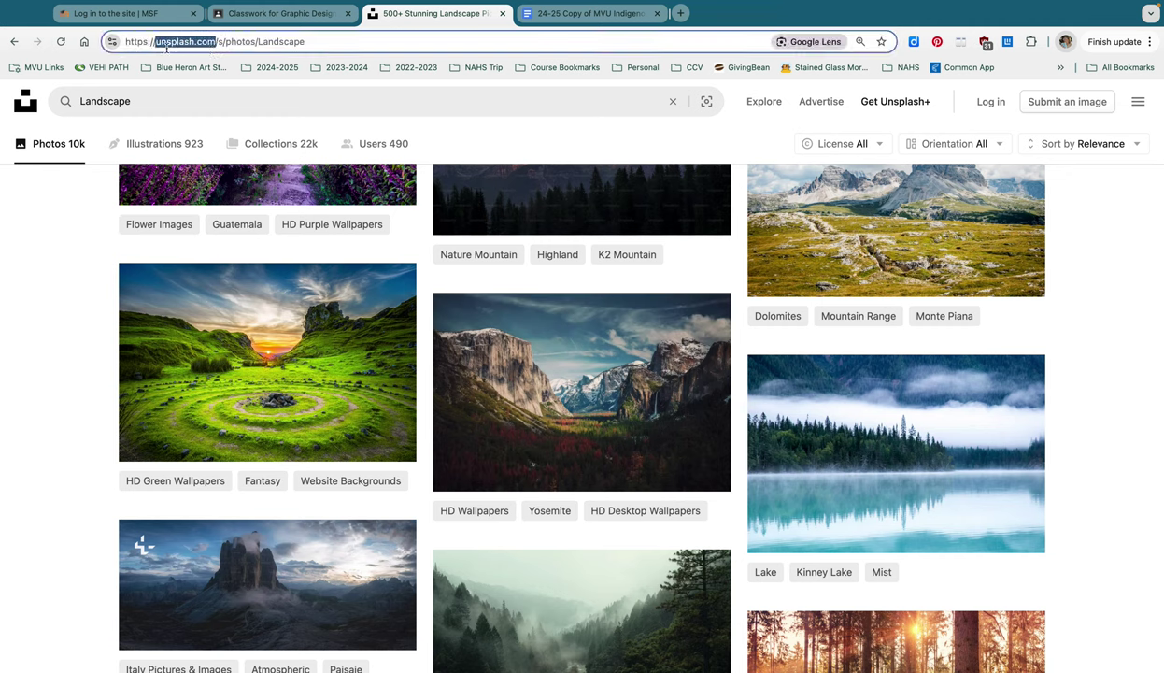
pyautogui.click(221, 105)
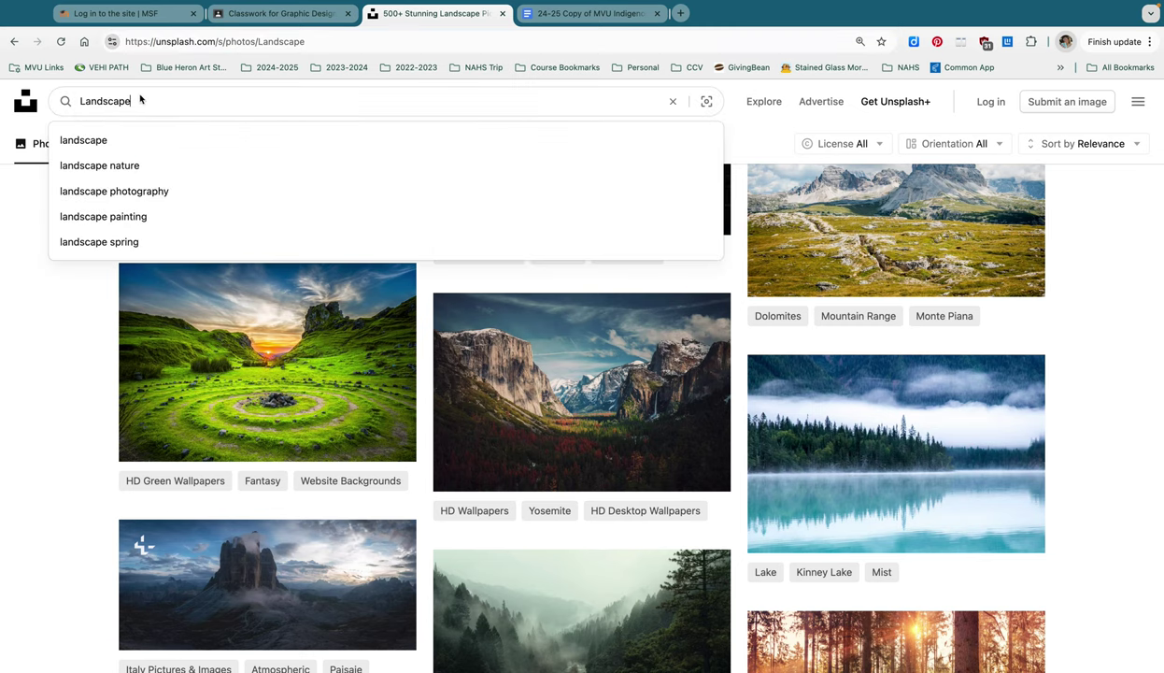
pyautogui.click(664, 374)
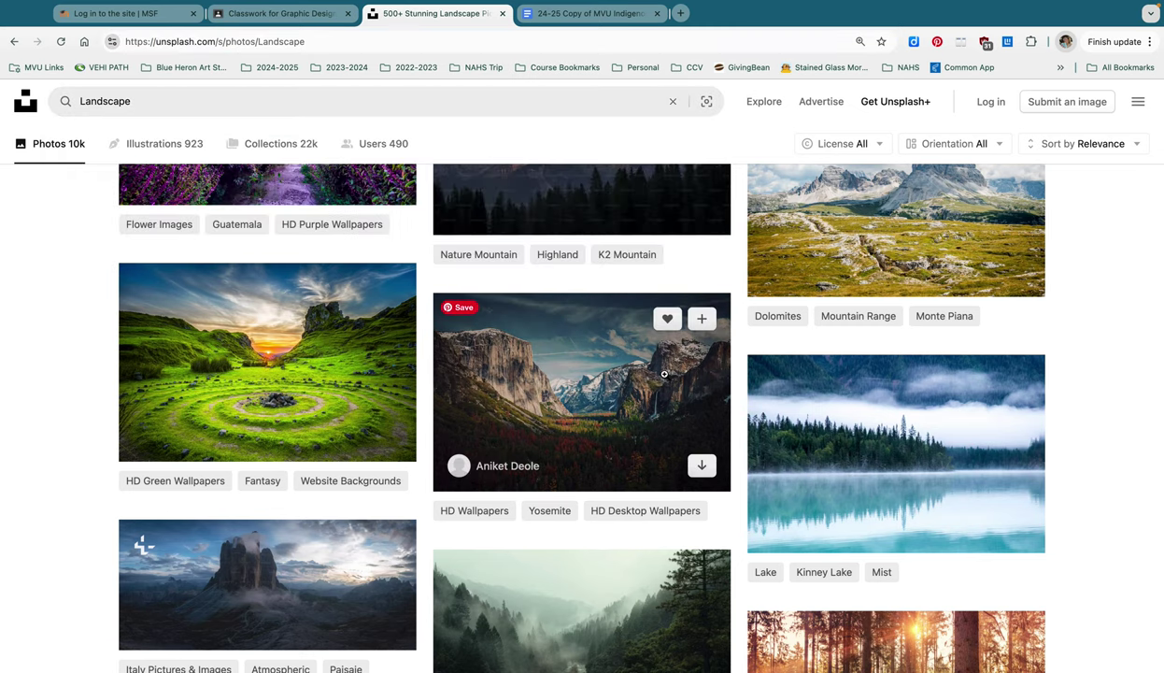
# - Scroll the Landscape results and download the Yosemite mountain valley photo
pyautogui.scroll(-10, 664, 374)
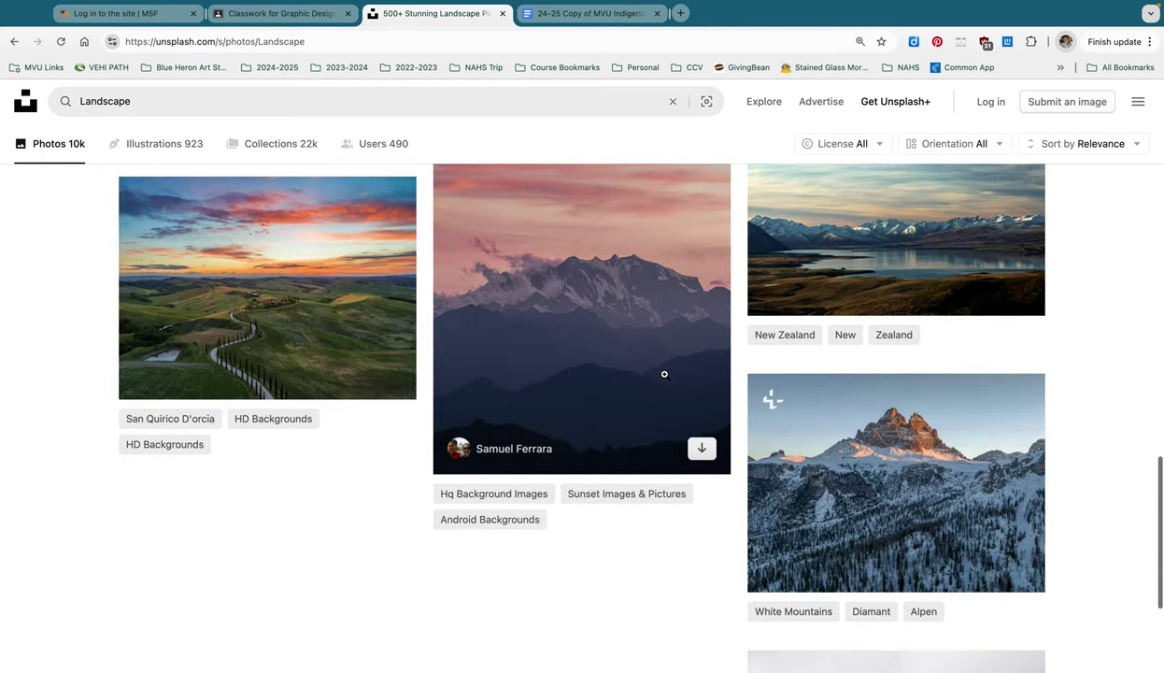
pyautogui.scroll(-5, 664, 374)
pyautogui.scroll(8, 666, 374)
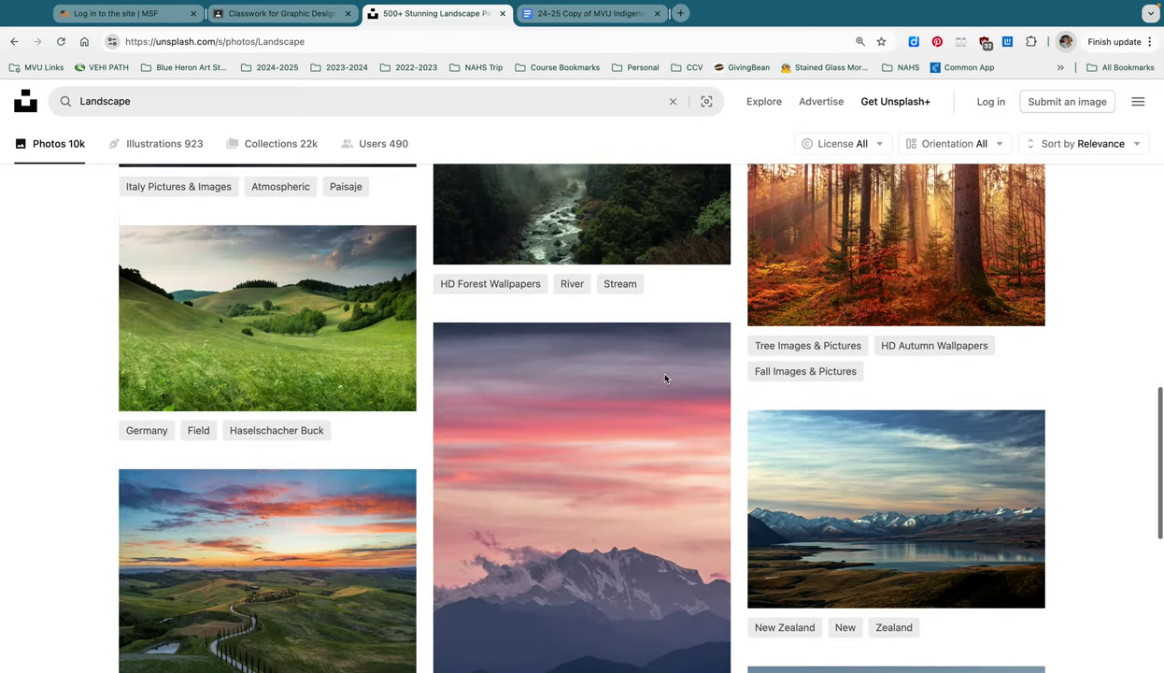
pyautogui.scroll(10, 666, 377)
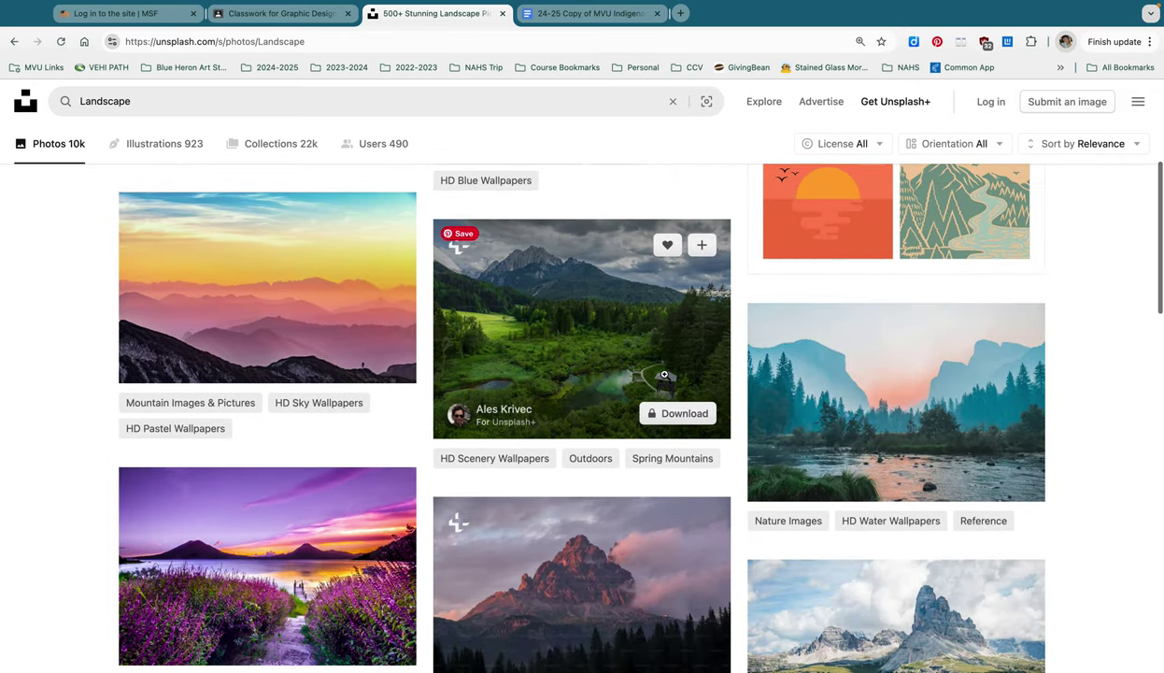
pyautogui.scroll(-1, 664, 373)
pyautogui.scroll(2, 664, 374)
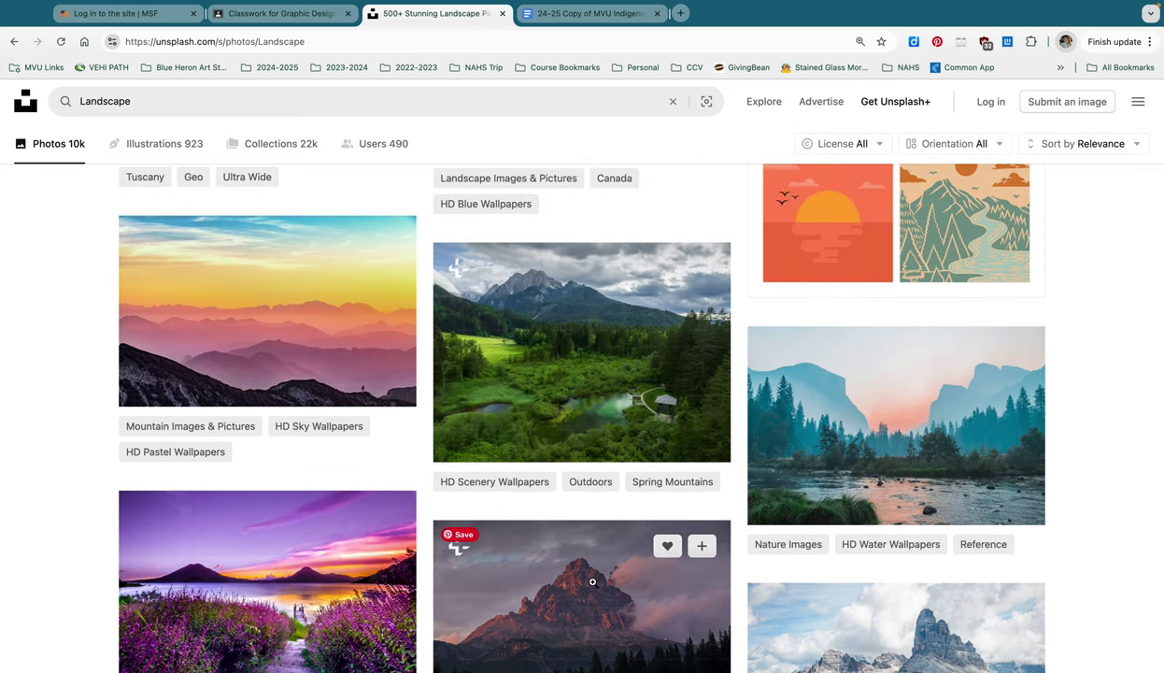
pyautogui.scroll(-1, 593, 581)
pyautogui.scroll(-5, 592, 581)
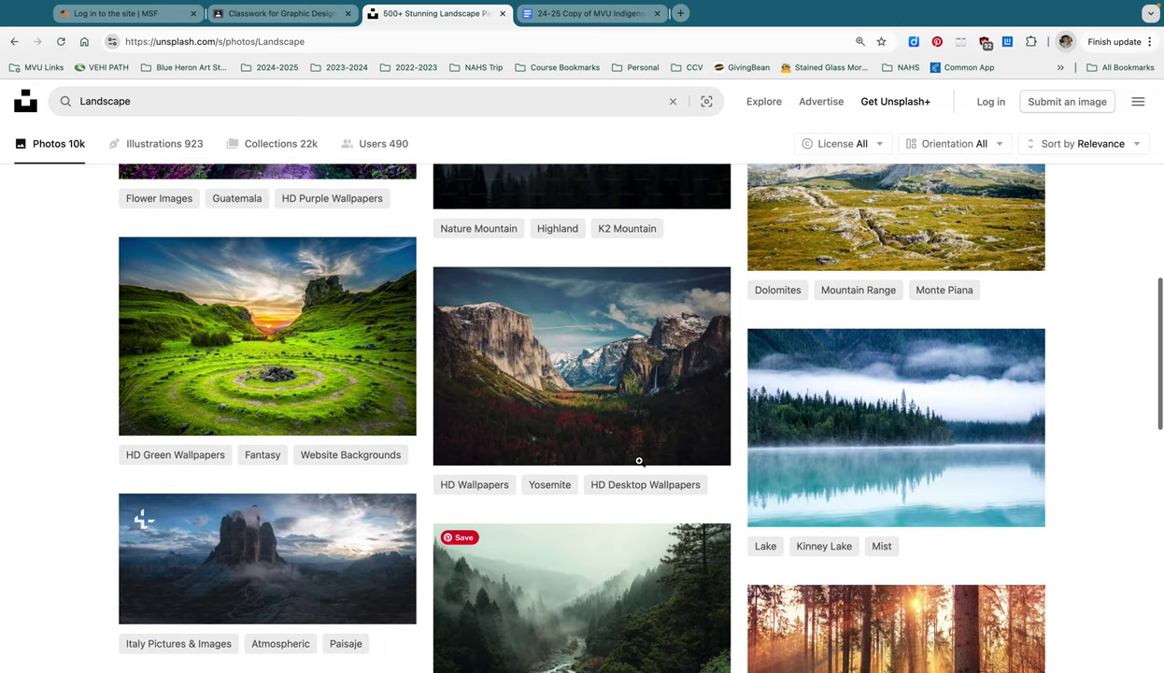
pyautogui.moveTo(654, 453)
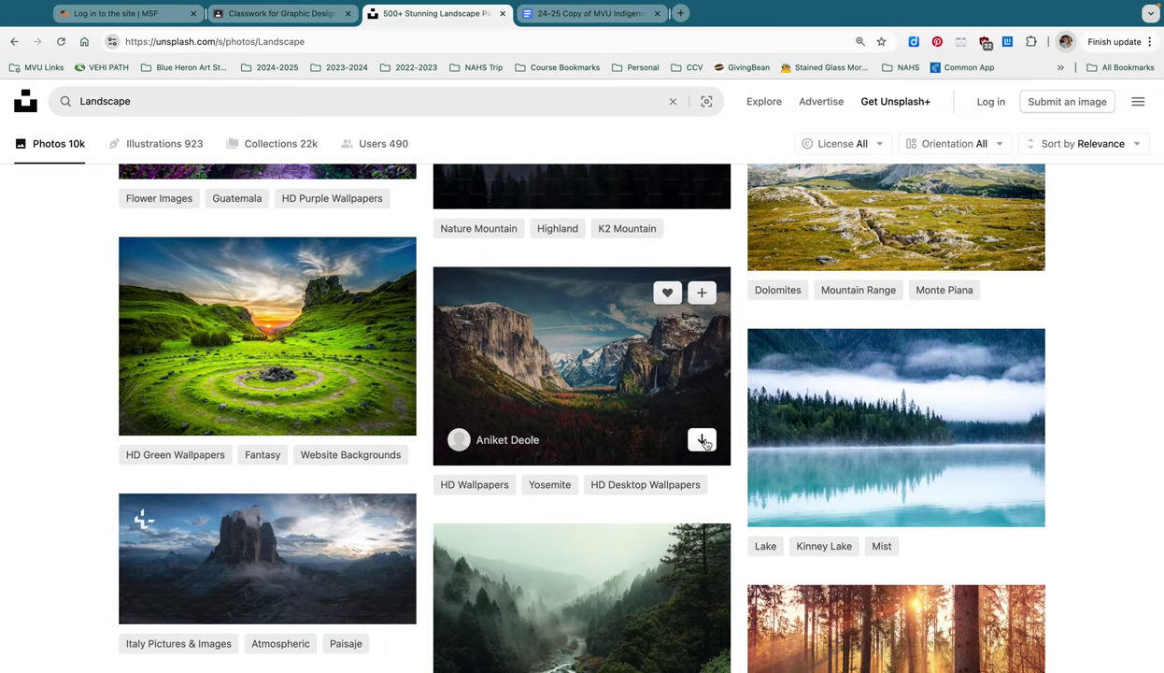
pyautogui.click(702, 443)
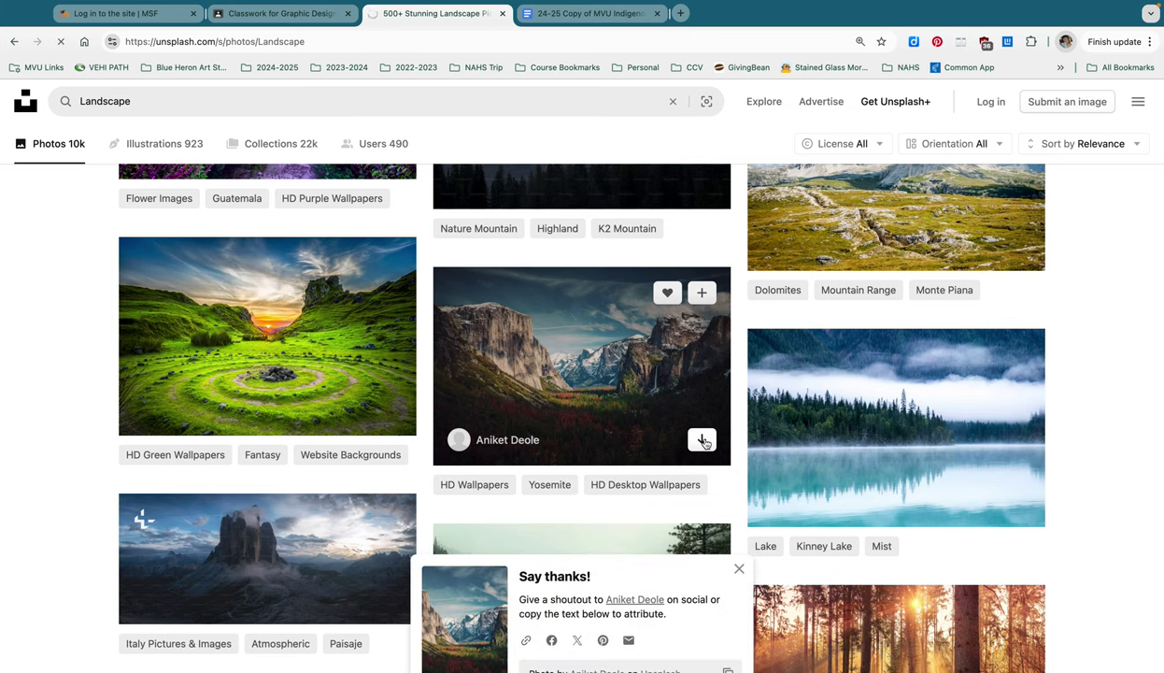
# - Close the 'Say thanks' popup and show the downloaded unsplash JPG in the Finder Downloads folder
pyautogui.click(739, 570)
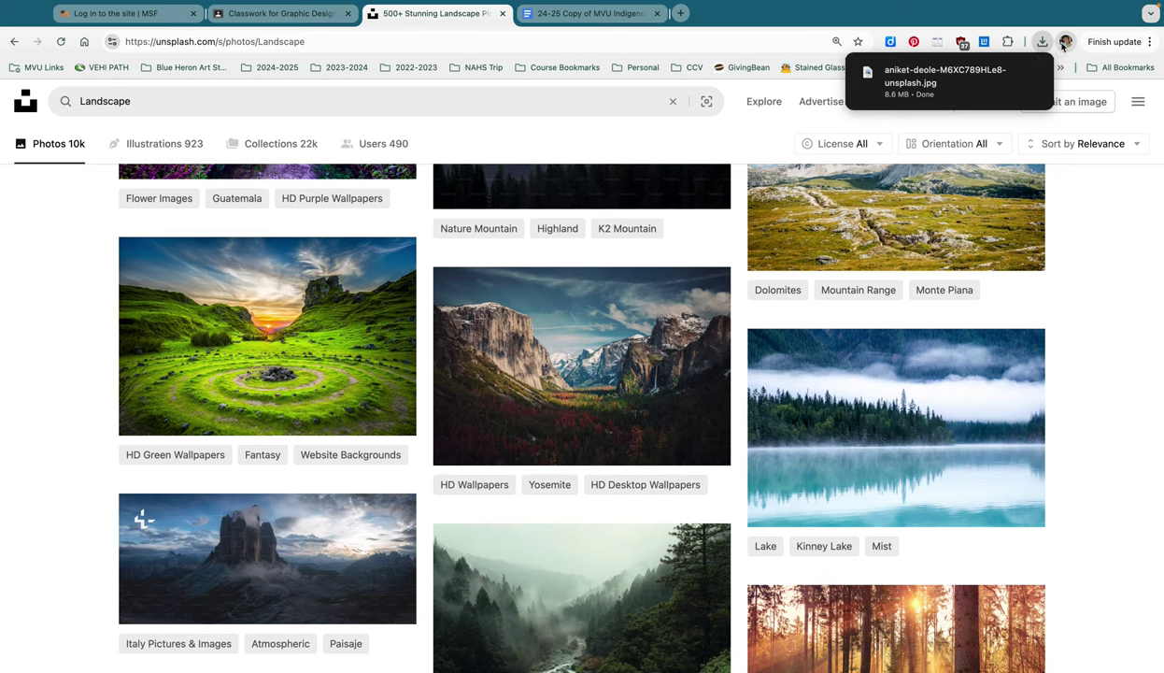
pyautogui.moveTo(1026, 78)
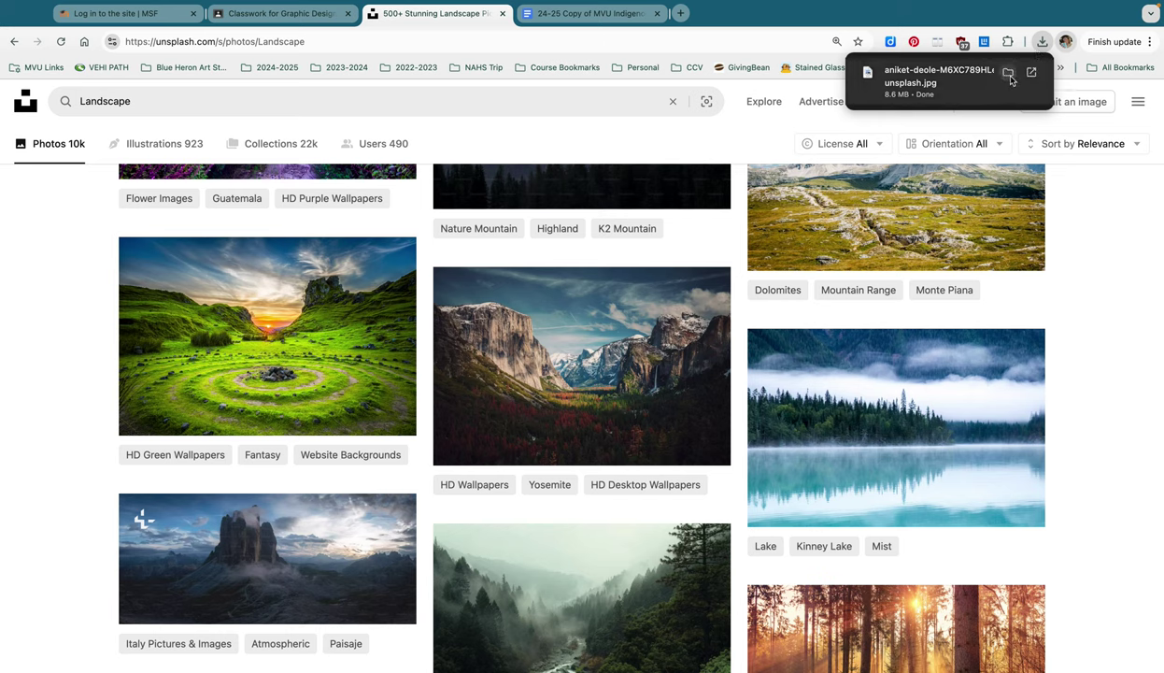
pyautogui.click(1010, 78)
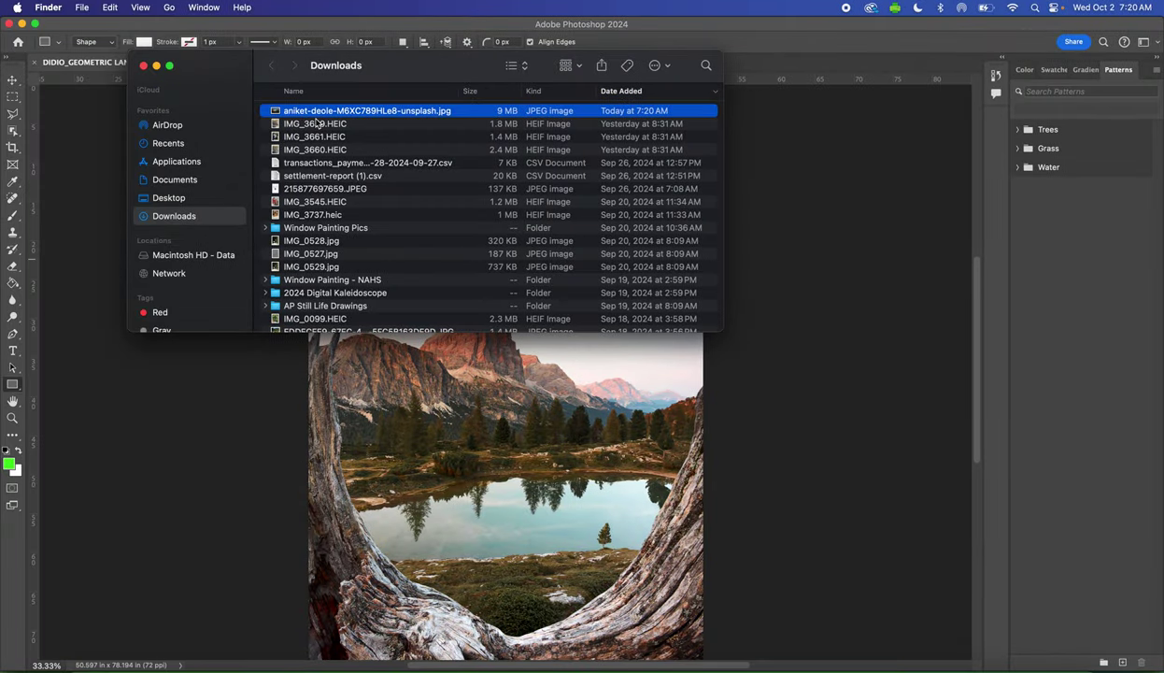
# - Move unsplash.jpg from Downloads into the Desktop personal folder and open that folder to confirm it
pyautogui.scroll(-2, 329, 265)
pyautogui.scroll(2, 333, 160)
pyautogui.moveTo(326, 113); pyautogui.dragTo(301, 194)
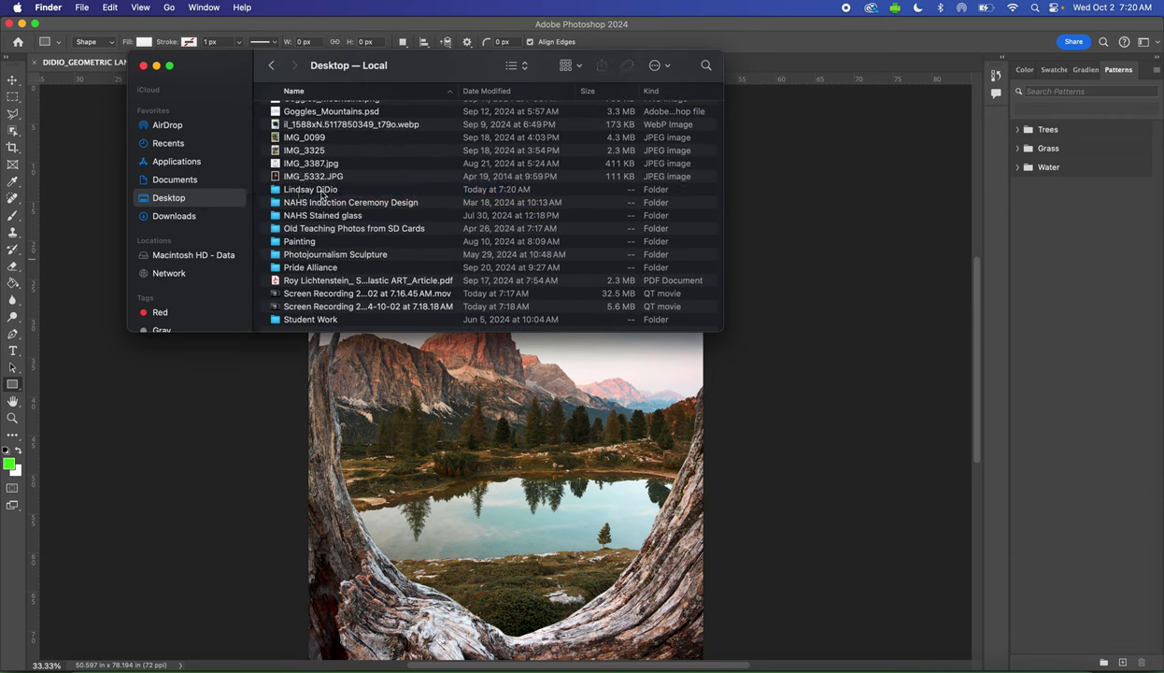
pyautogui.click(322, 193)
pyautogui.doubleClick(308, 192)
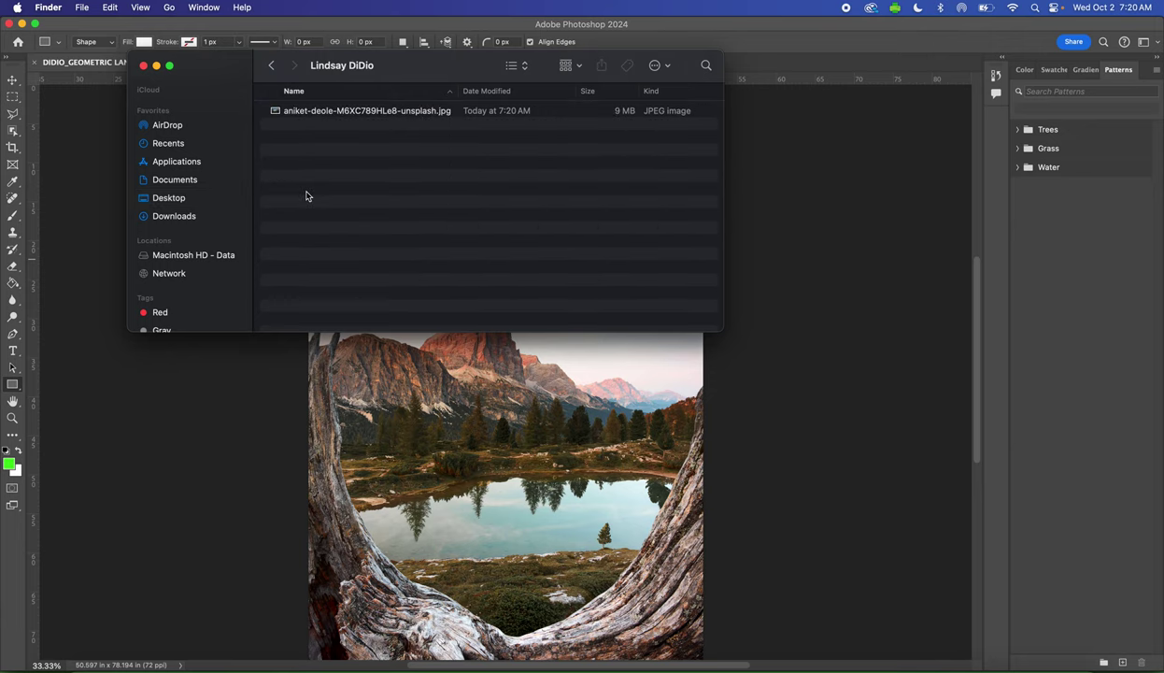
pyautogui.click(339, 111)
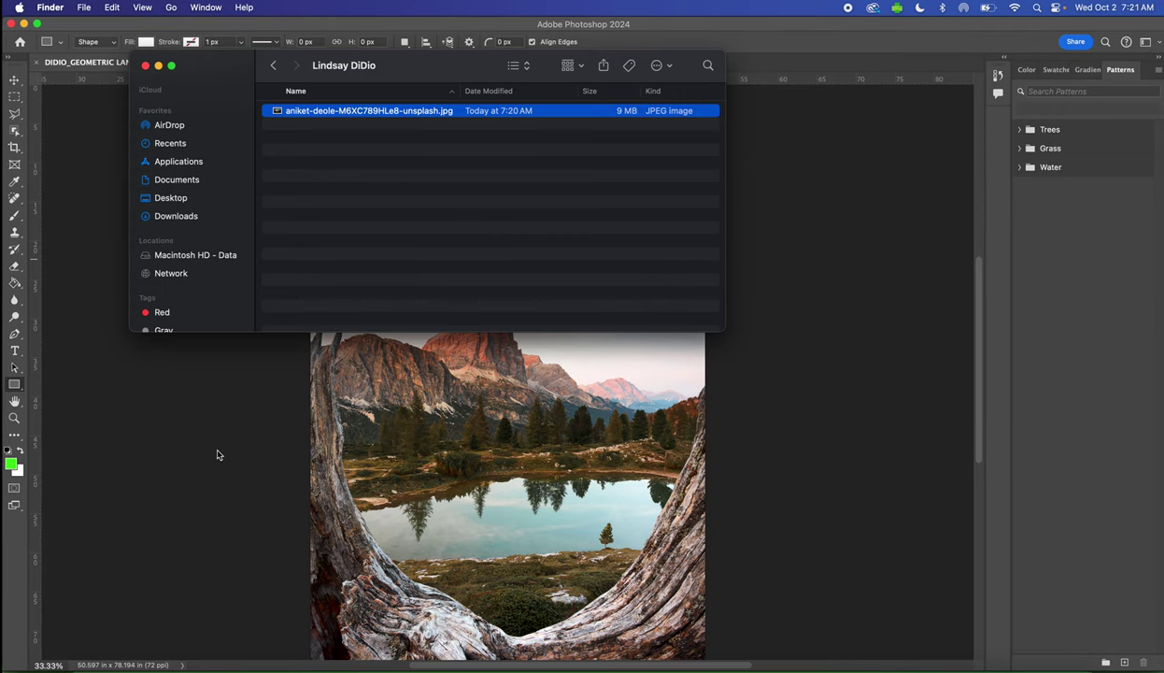
# - Open the Geometric Landscape doc from Classwork and follow its Dust & Scratches Textures link
pyautogui.hotkey('ctrl', 'Right')
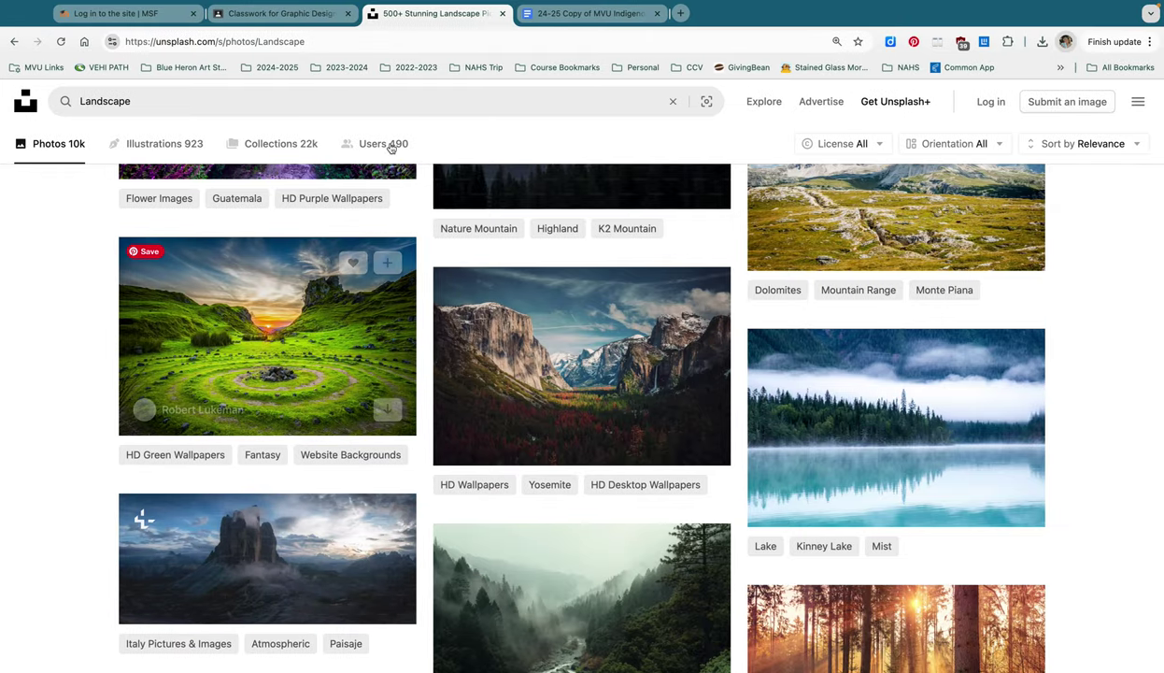
pyautogui.hotkey('ctrl', 'shift', 'Tab')
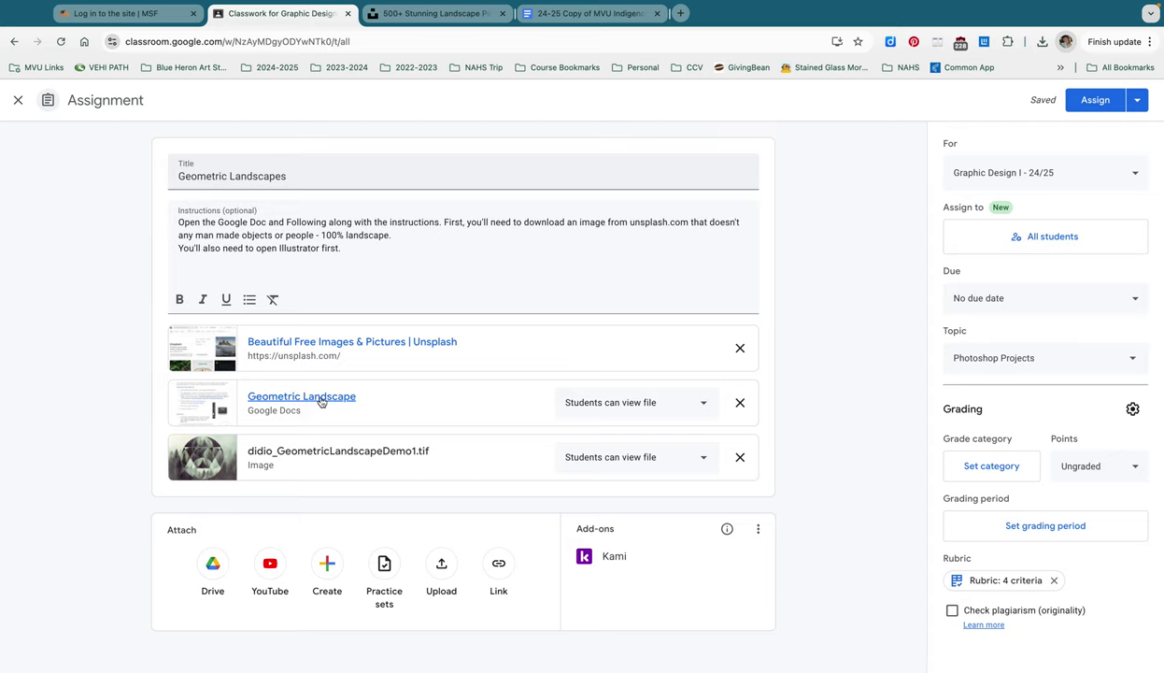
pyautogui.click(322, 399)
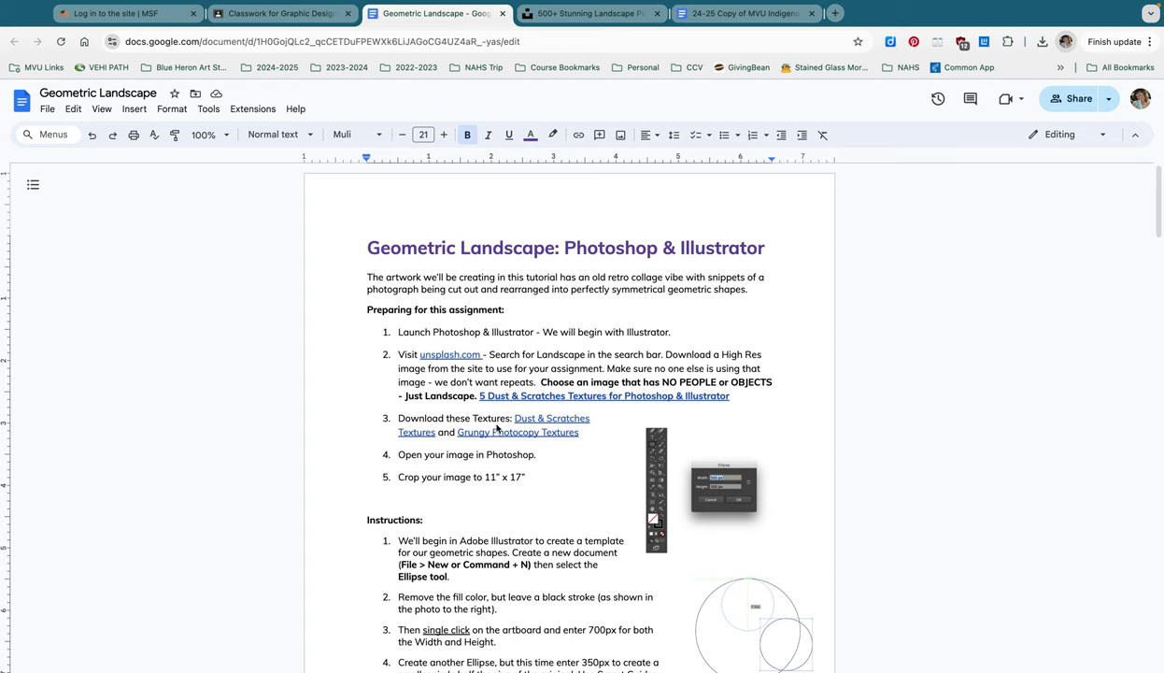
pyautogui.click(537, 421)
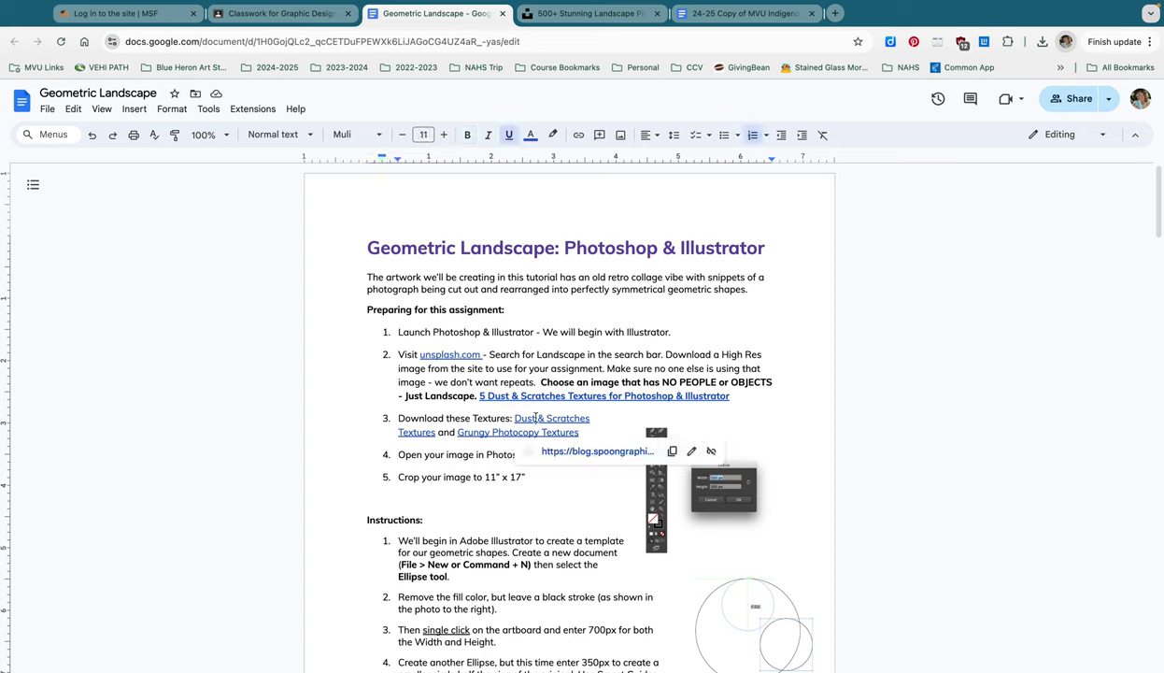
pyautogui.click(570, 455)
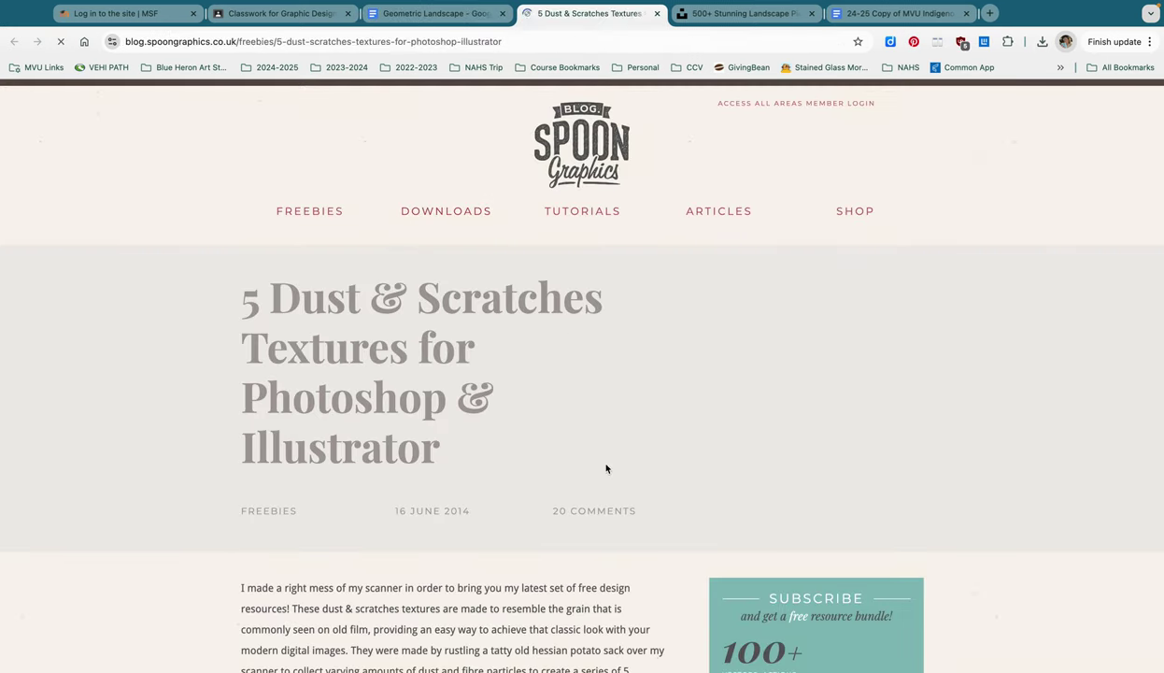
# - Download the free Dust & Scratches Textures pack, declining the subscription, then return to the assignment doc
pyautogui.scroll(-10, 606, 468)
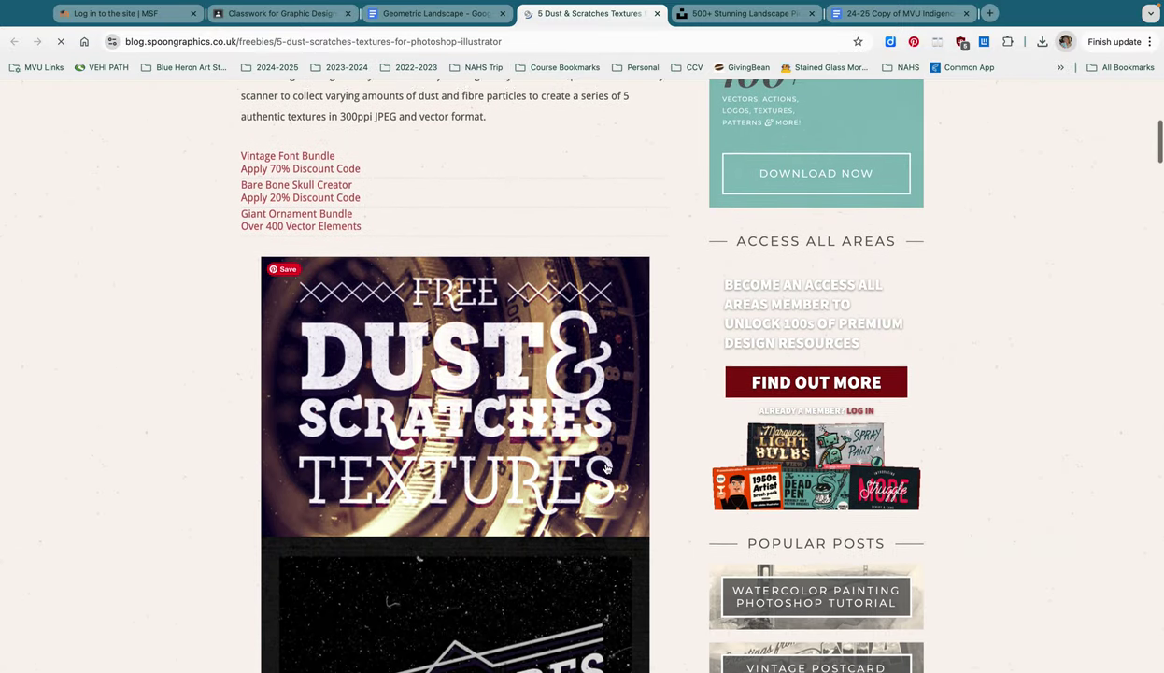
pyautogui.scroll(-16, 605, 468)
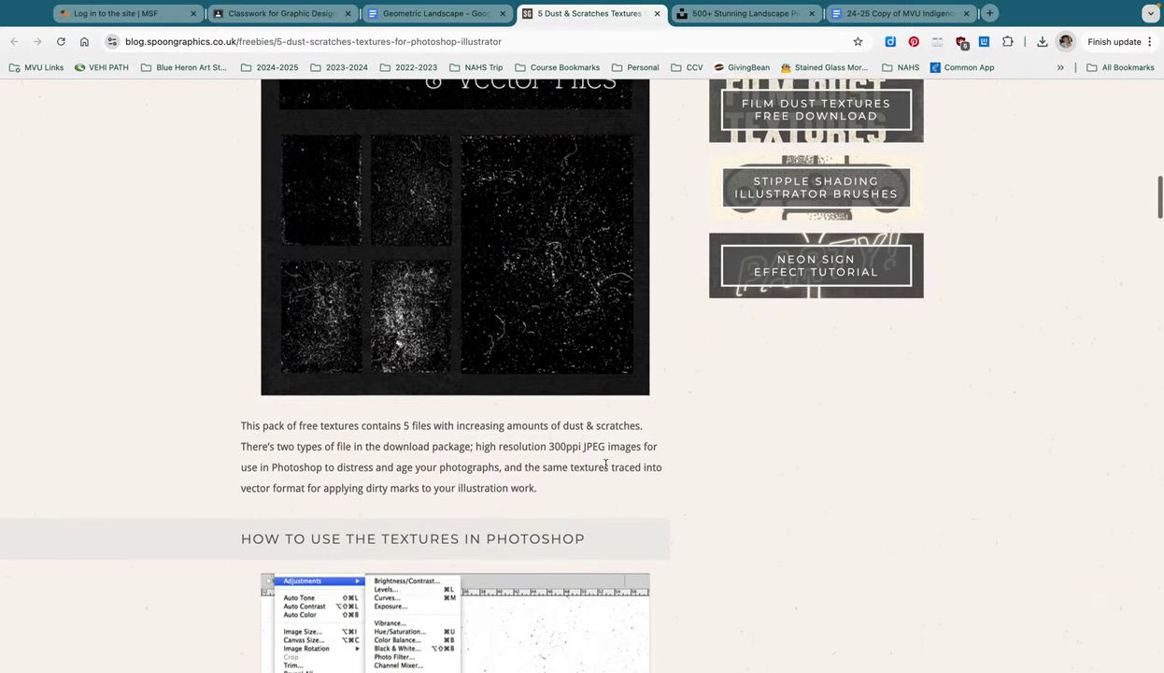
pyautogui.scroll(-15, 606, 464)
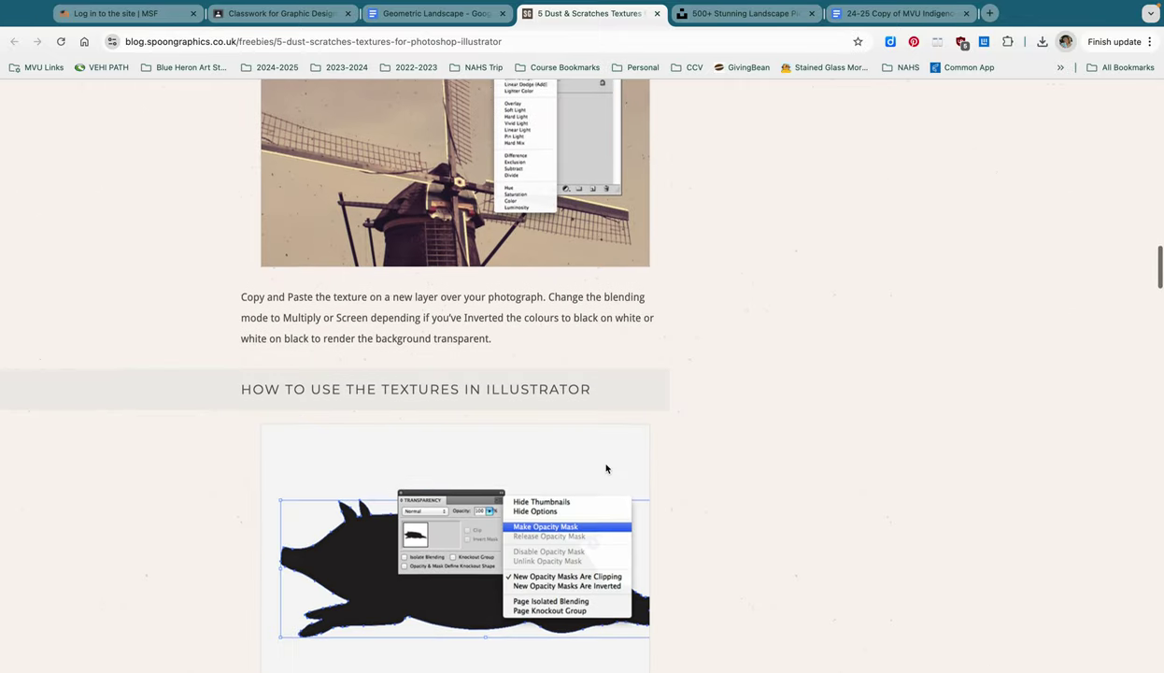
pyautogui.scroll(-20, 605, 468)
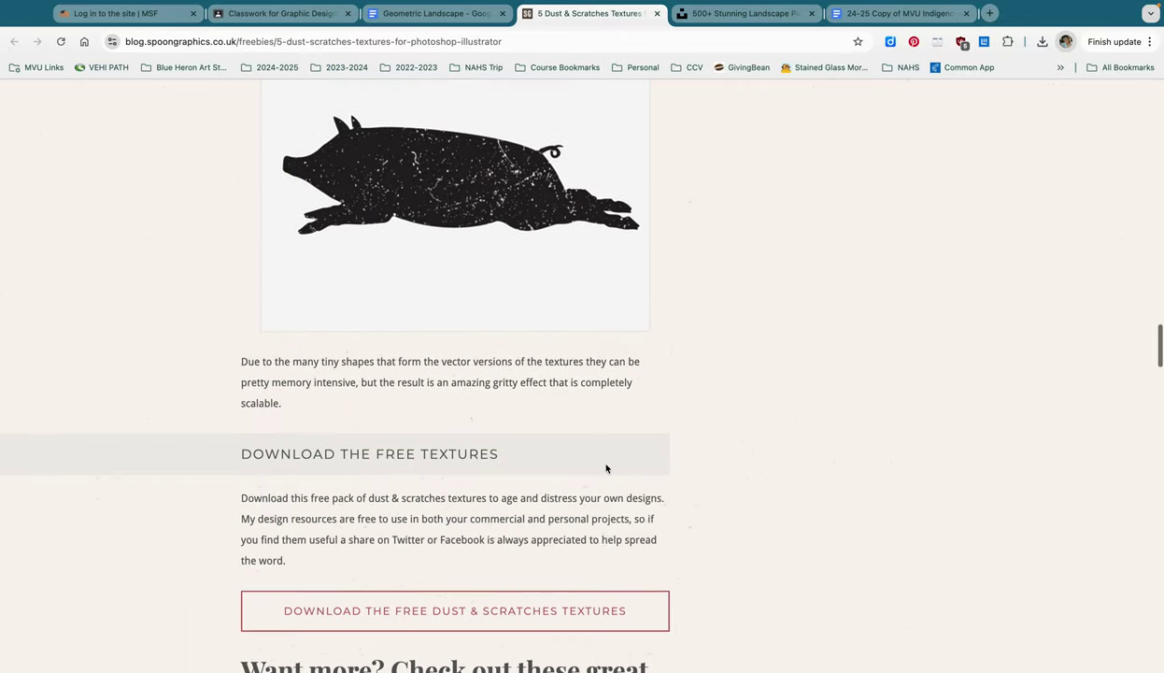
pyautogui.scroll(-7, 605, 468)
pyautogui.scroll(4, 605, 467)
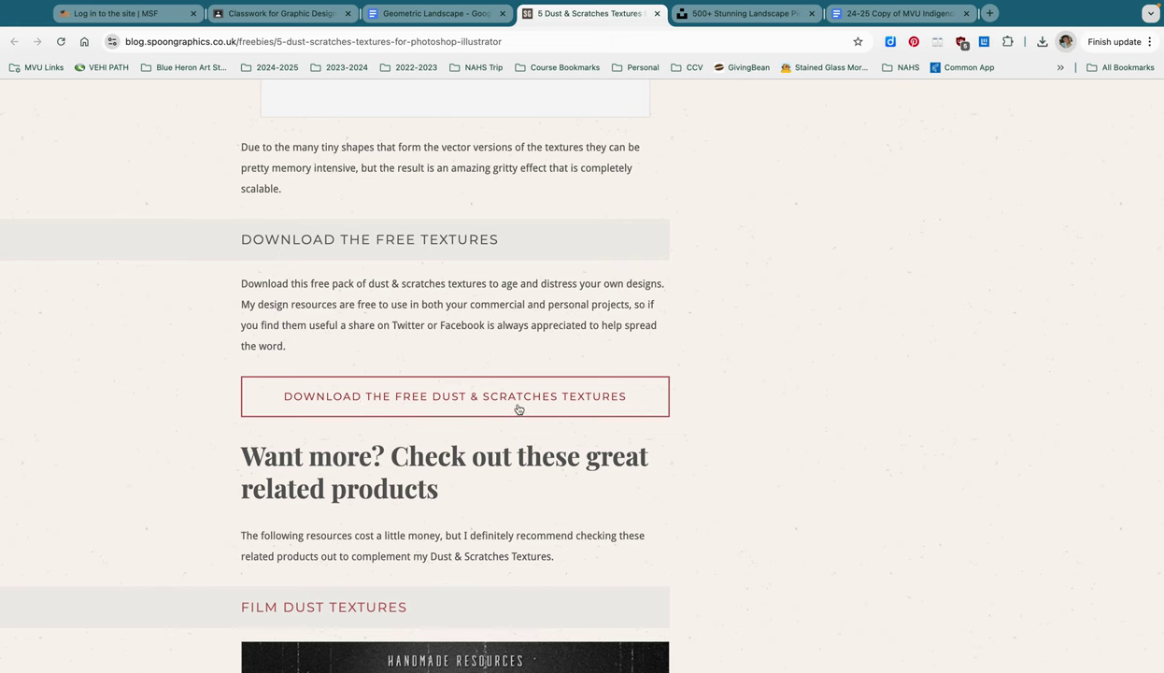
pyautogui.click(453, 393)
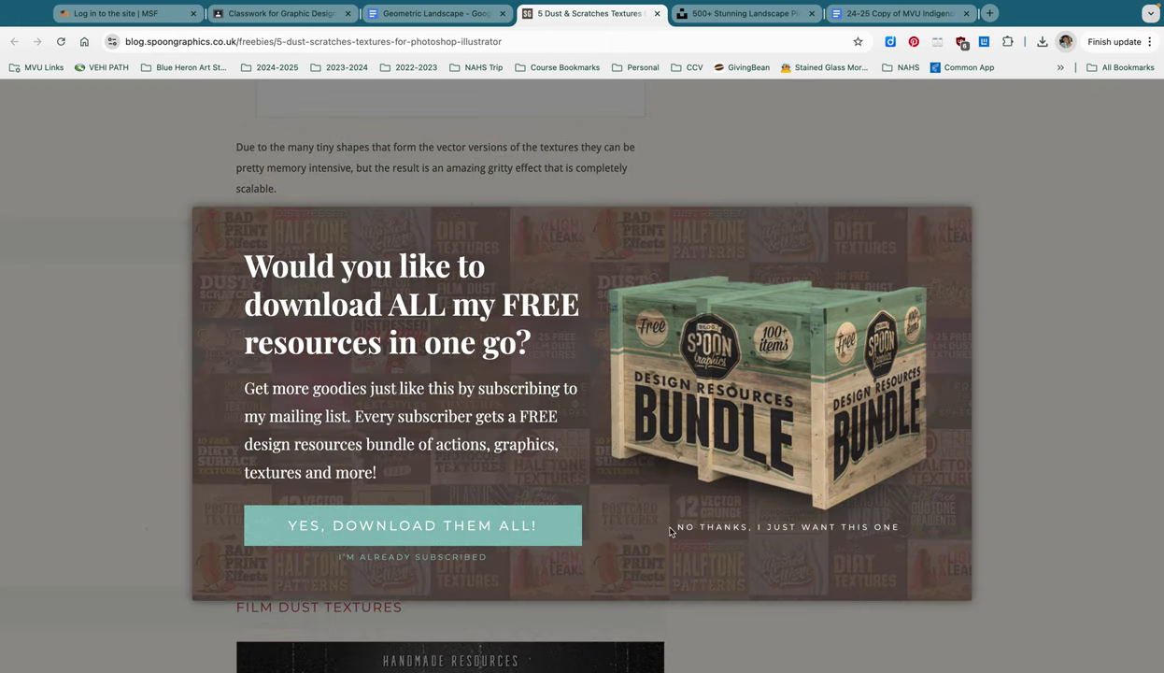
pyautogui.click(732, 528)
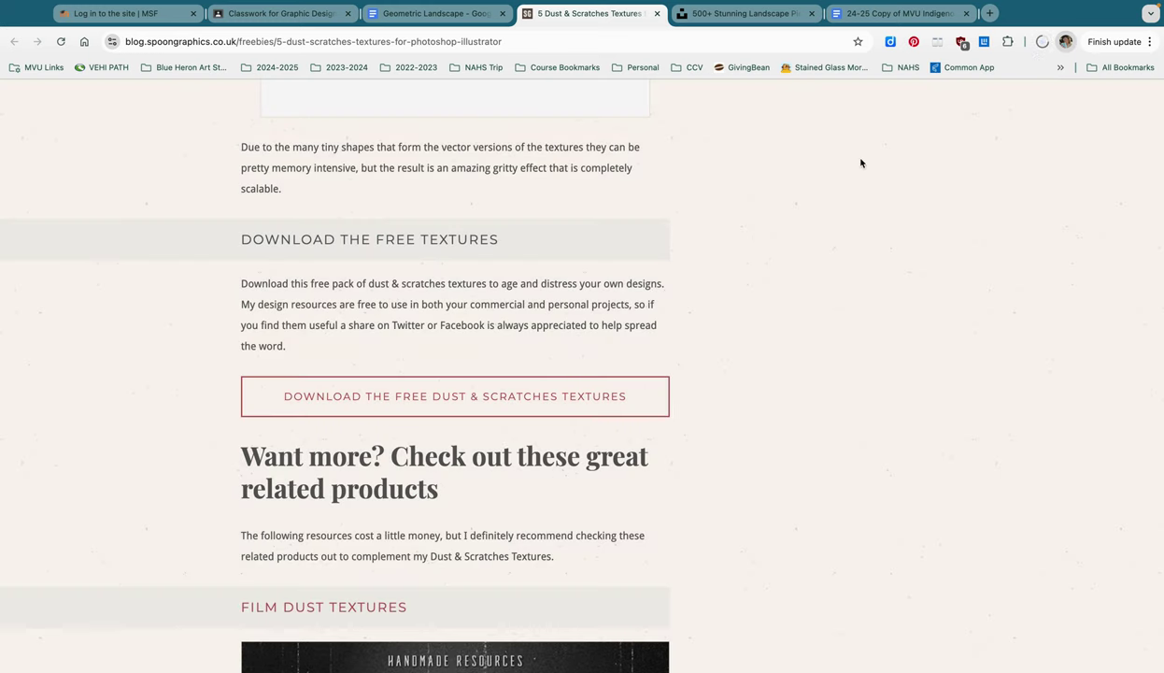
pyautogui.click(372, 12)
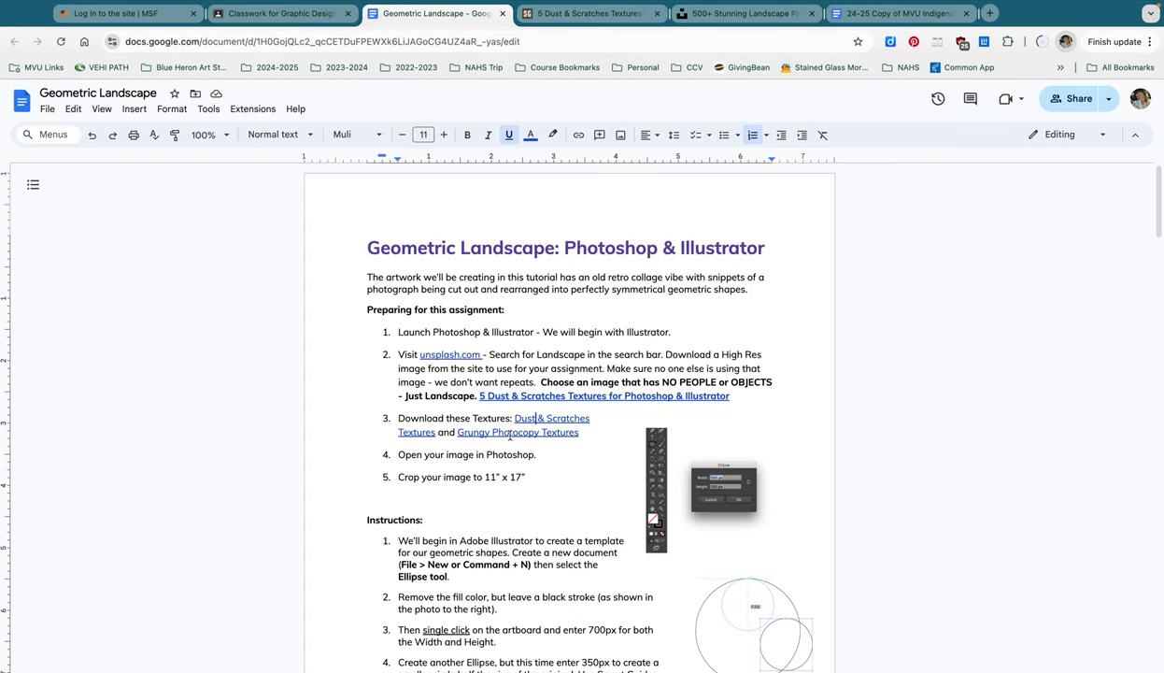
# - Download the Grungy Photocopy Textures pack without subscribing and confirm the 45.4 MB Photocopy-Textures.zip finished
pyautogui.click(518, 432)
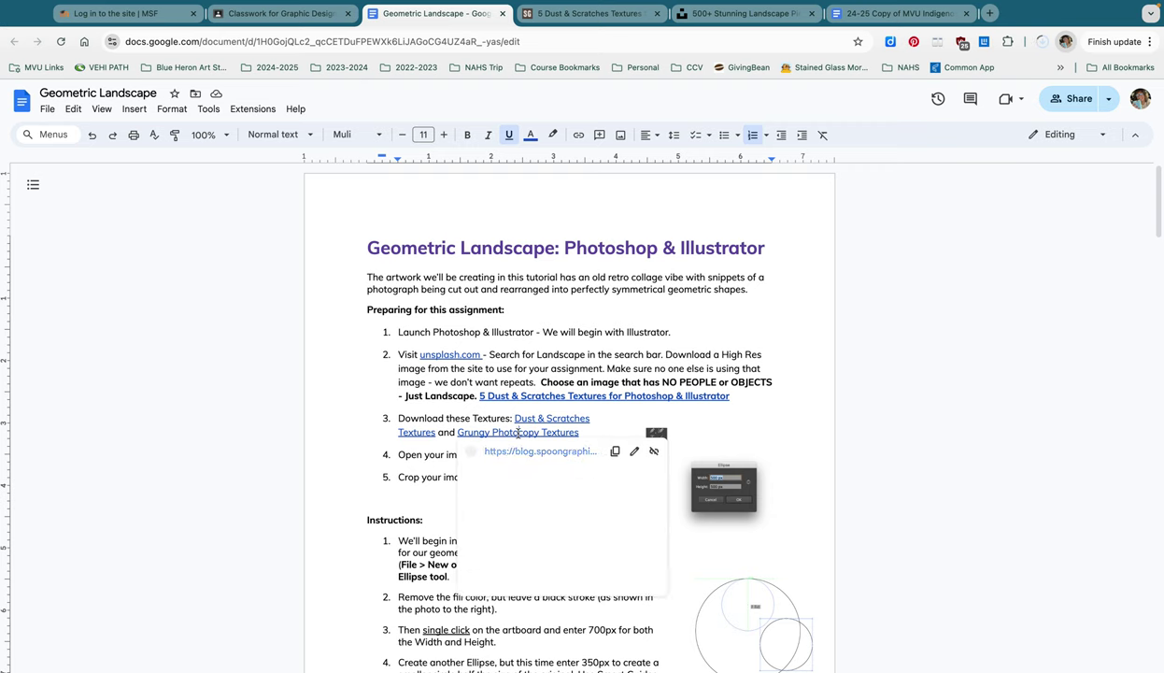
pyautogui.click(526, 456)
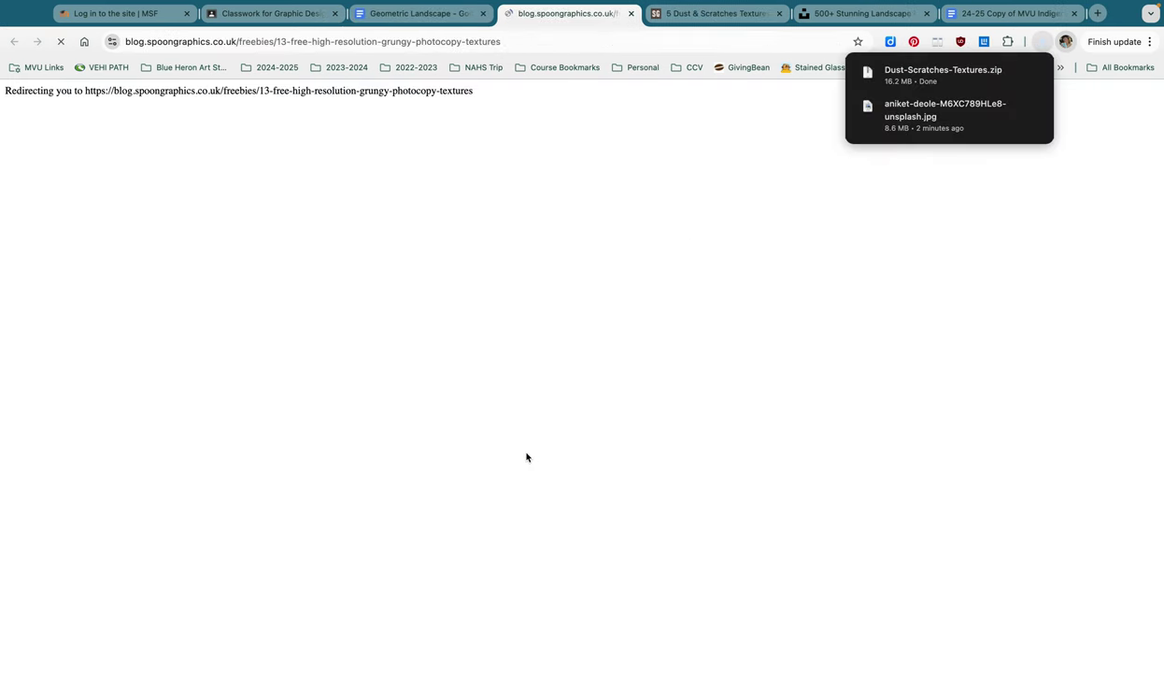
pyautogui.scroll(-10, 482, 467)
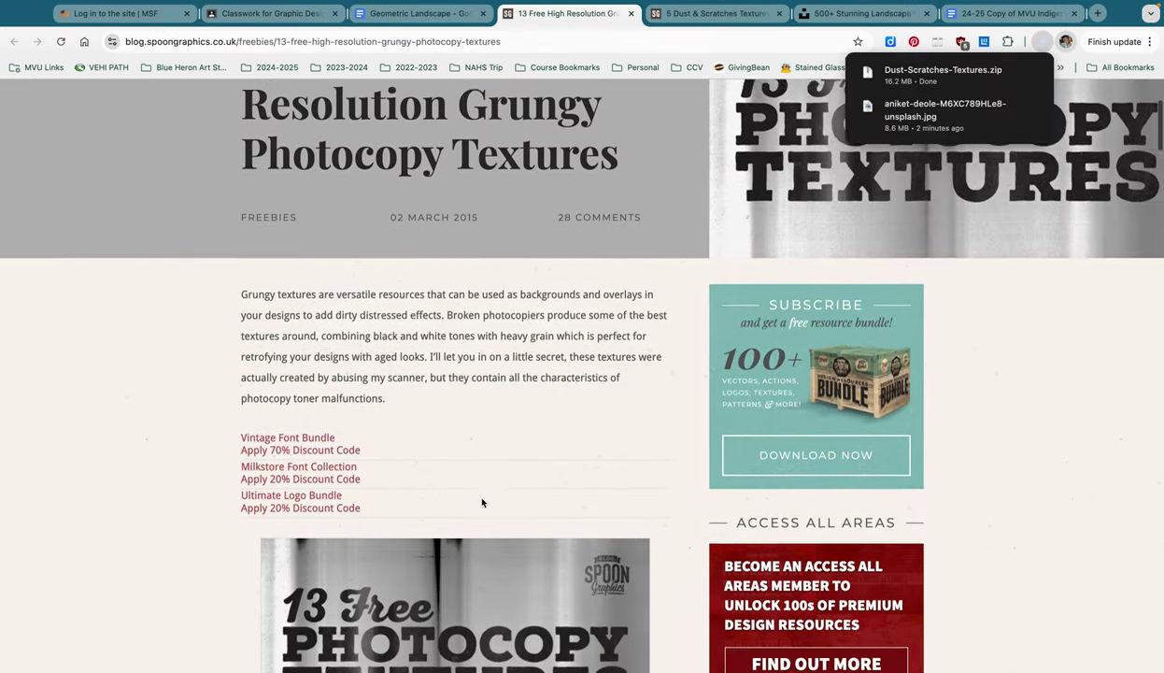
pyautogui.scroll(-8, 482, 503)
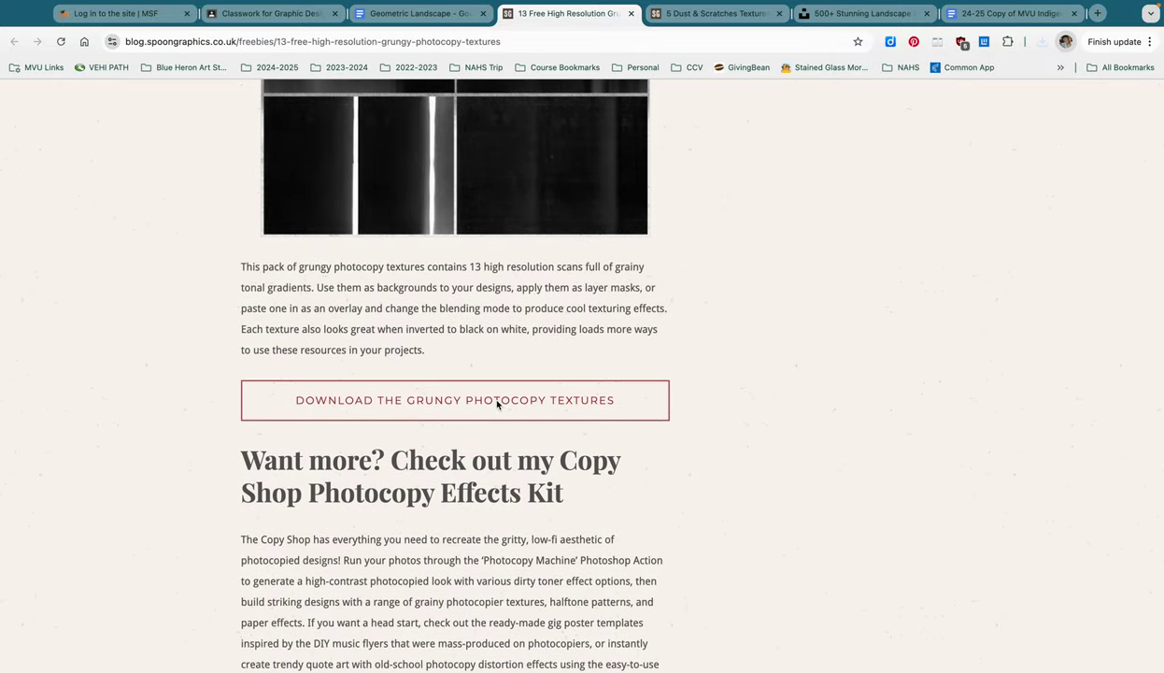
pyautogui.click(497, 402)
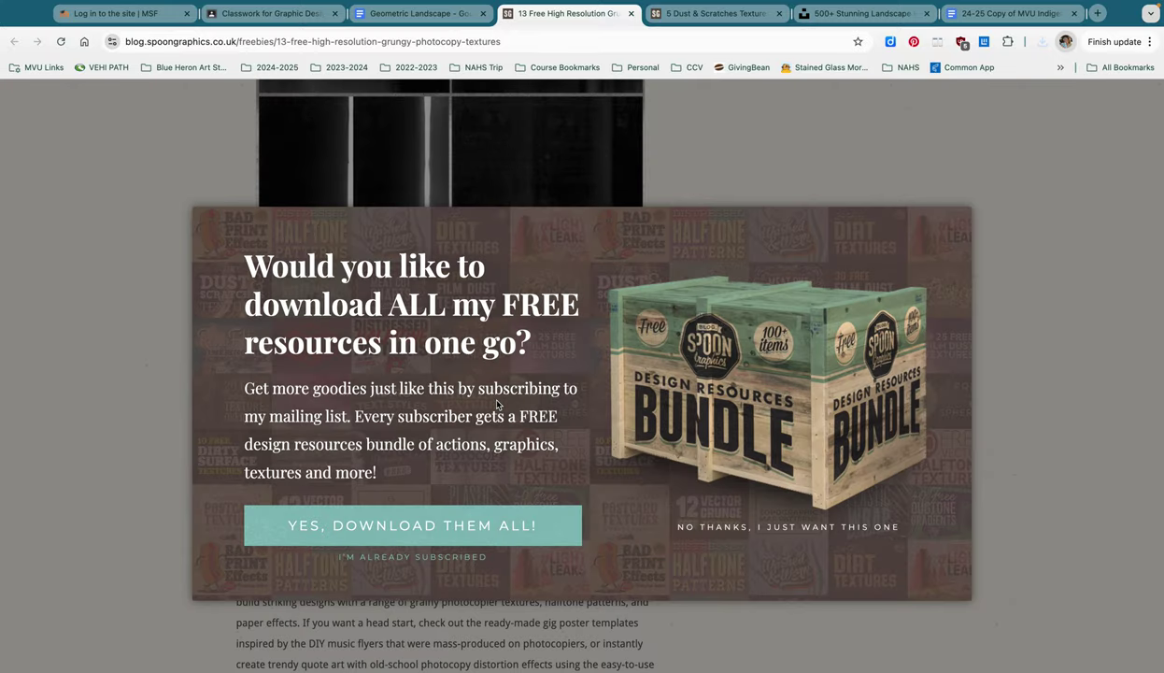
pyautogui.click(706, 514)
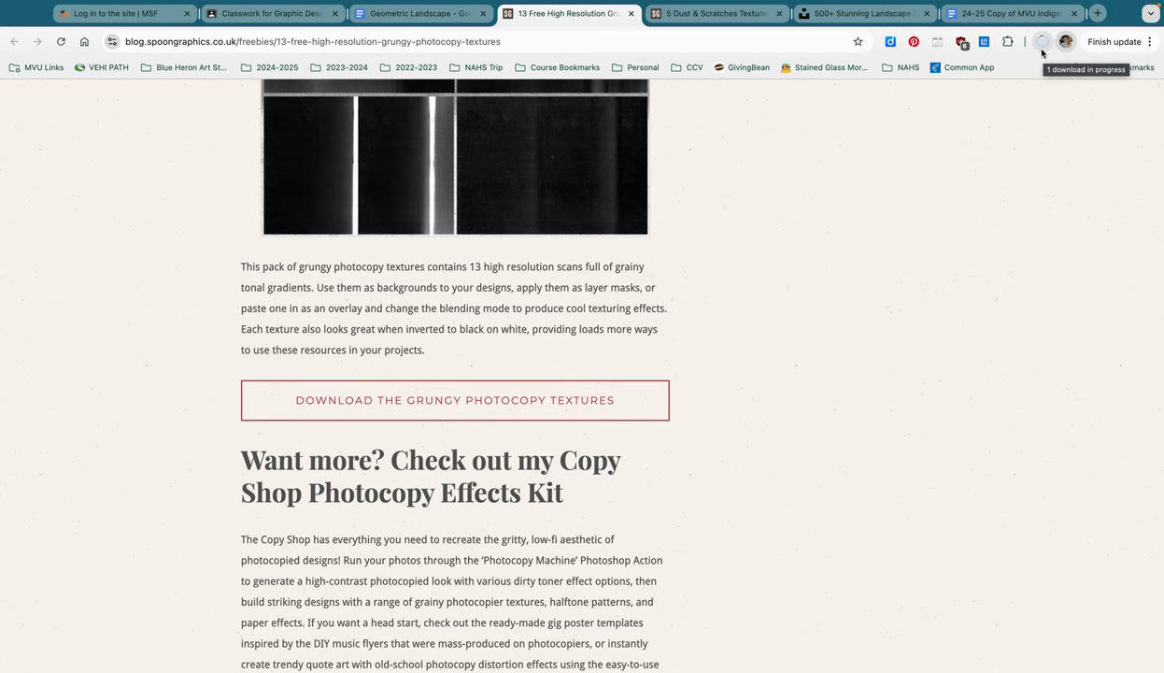
pyautogui.click(1044, 43)
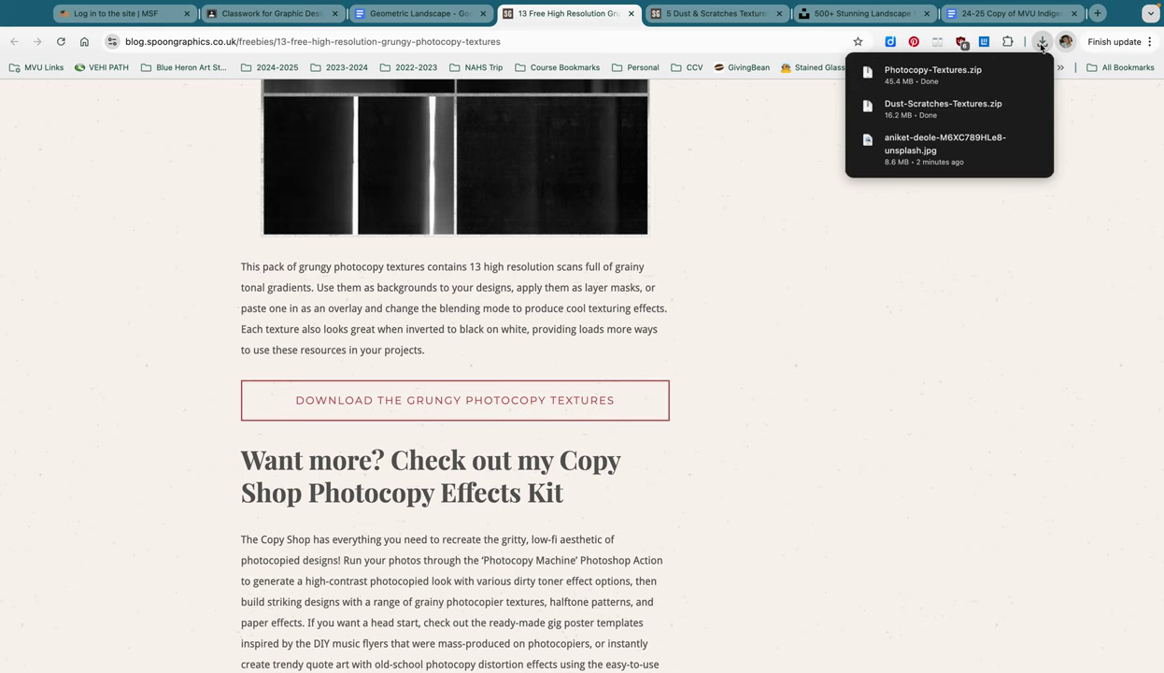
pyautogui.moveTo(1009, 74)
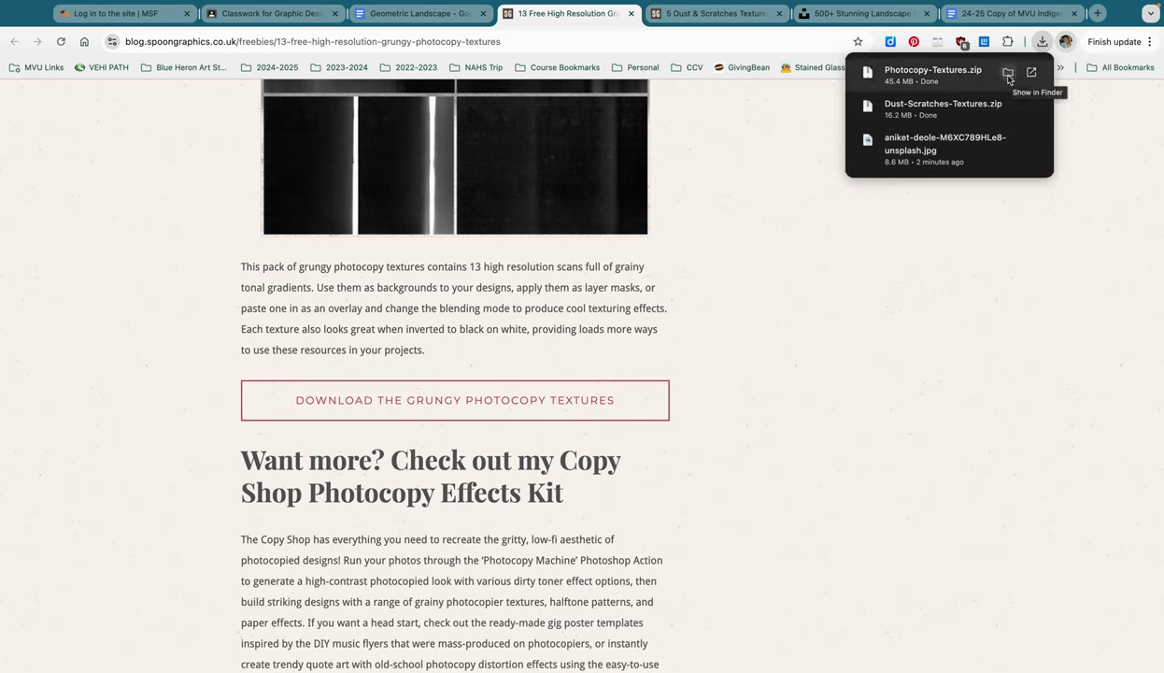
# - Move Photocopy-Textures.zip and Dust-Scratches-Textures.zip from Downloads into the student folder, then return to Photoshop
pyautogui.click(1010, 74)
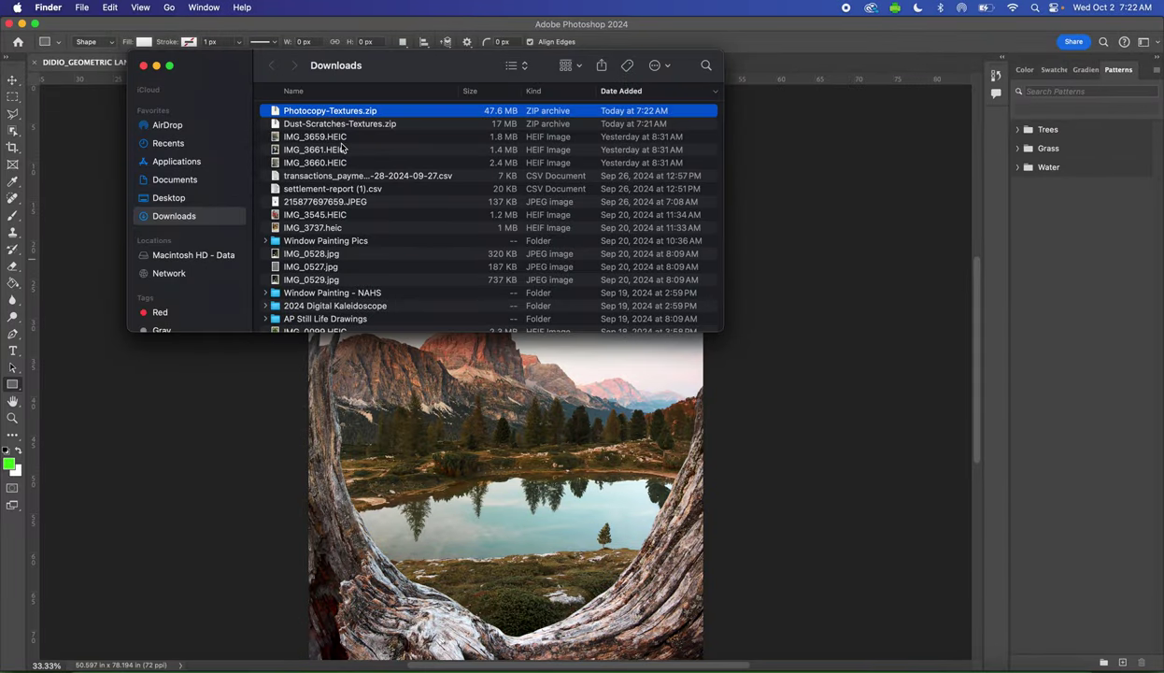
pyautogui.keyDown('shift'); pyautogui.click(328, 123); pyautogui.keyUp('shift')
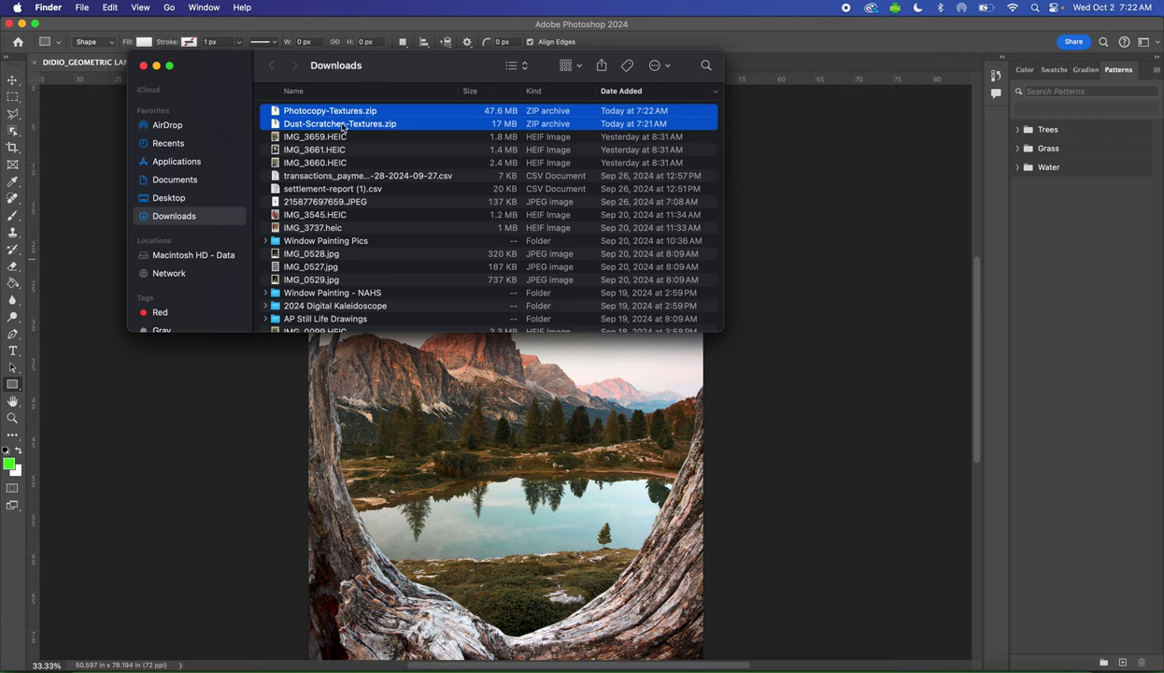
pyautogui.moveTo(297, 128)
pyautogui.mouseDown()
pyautogui.moveTo(178, 194)
pyautogui.moveTo(325, 241)
pyautogui.moveTo(330, 313)
pyautogui.moveTo(323, 183)
pyautogui.moveTo(320, 195)
pyautogui.mouseUp()
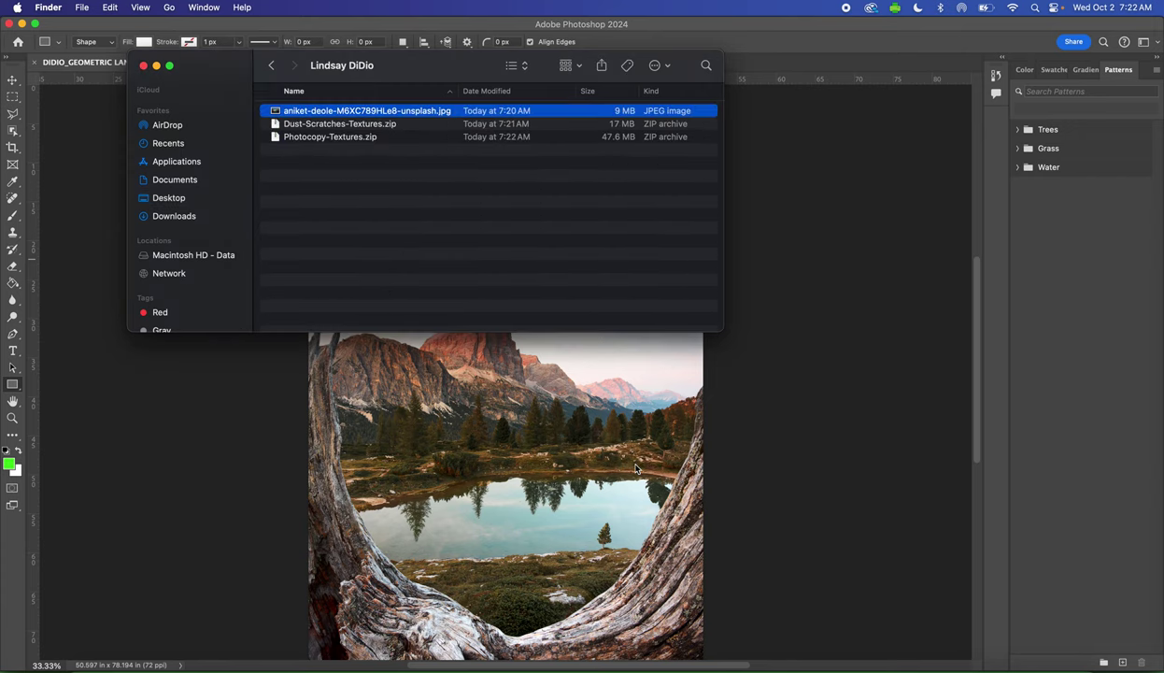
pyautogui.click(814, 377)
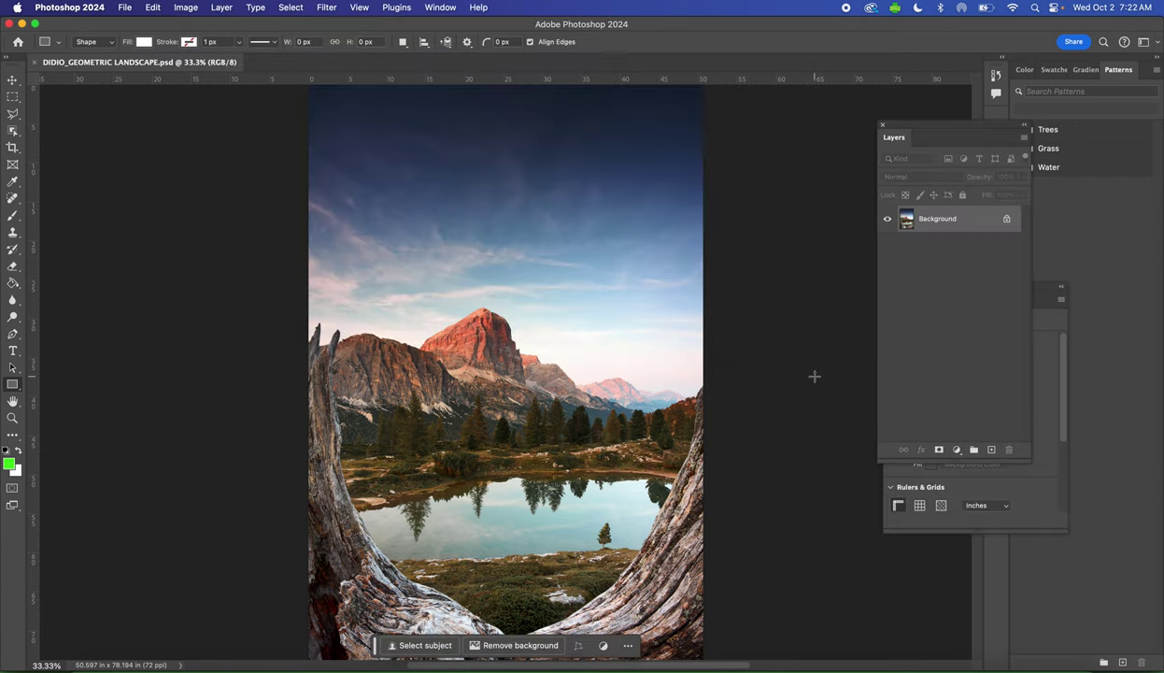
# - Open the aniket-deole unsplash.jpg from the Desktop student folder with File > Open
pyautogui.click(127, 12)
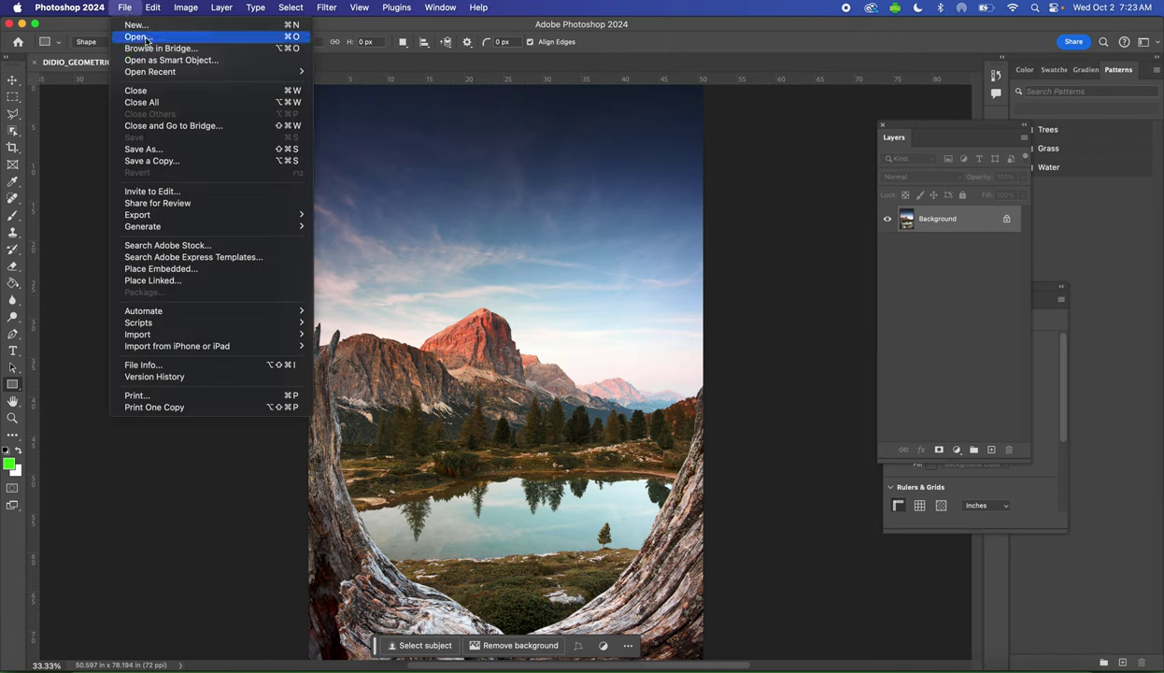
pyautogui.click(146, 39)
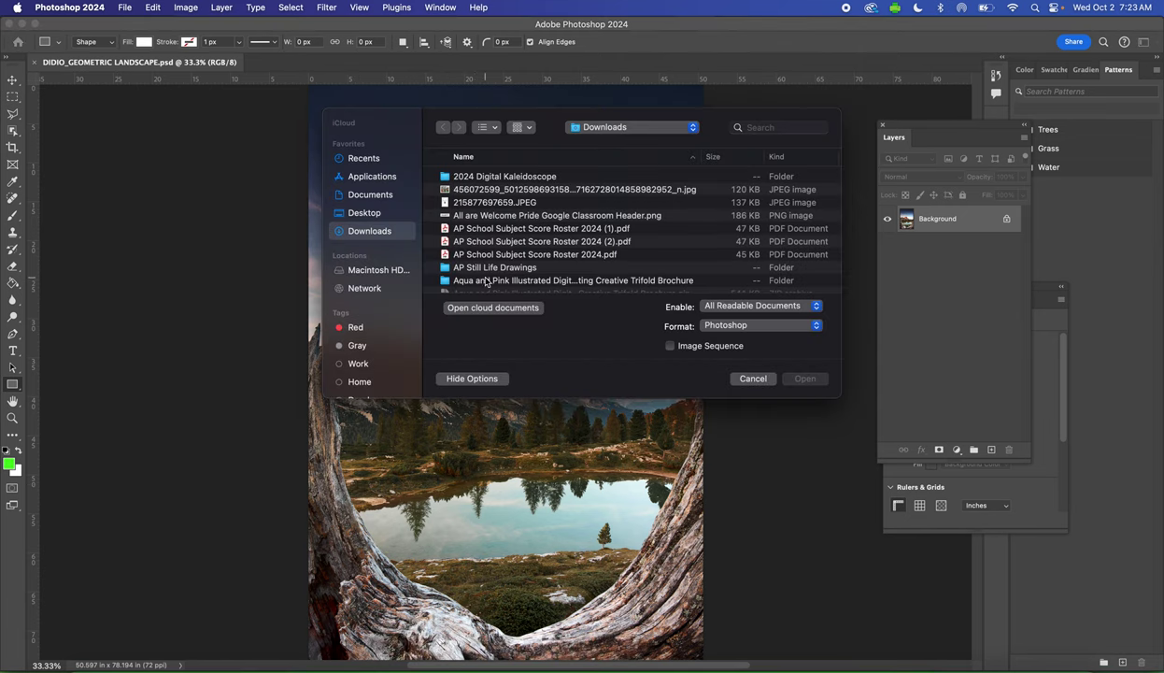
pyautogui.click(364, 213)
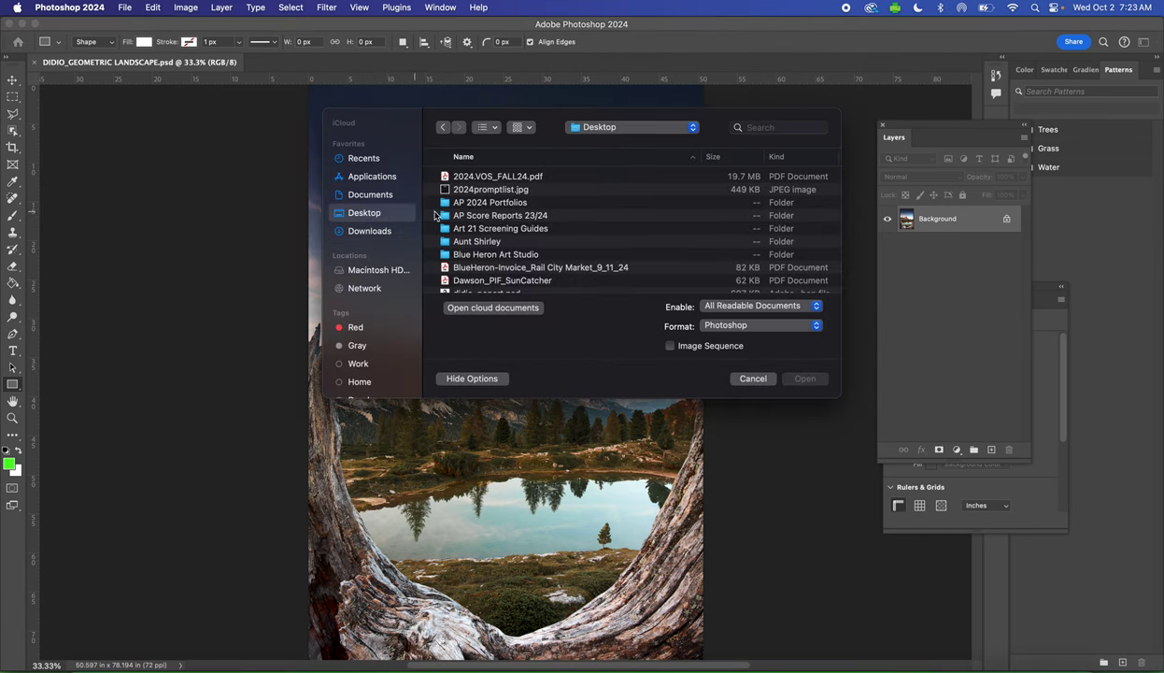
pyautogui.scroll(-8, 482, 264)
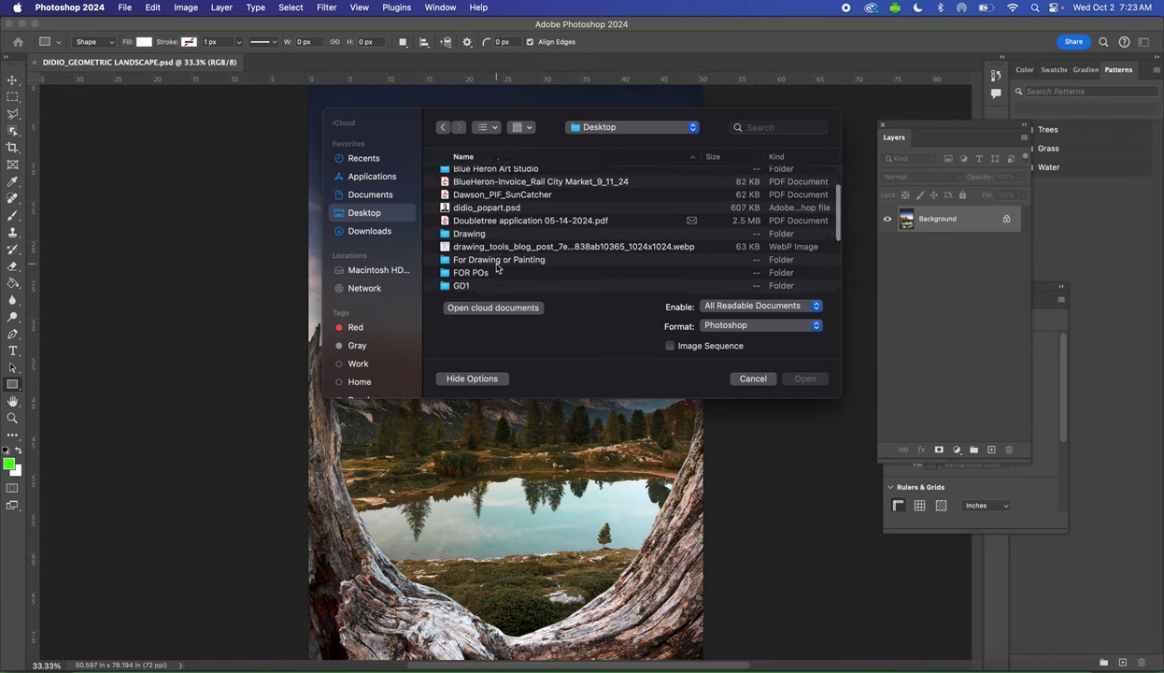
pyautogui.scroll(-8, 497, 268)
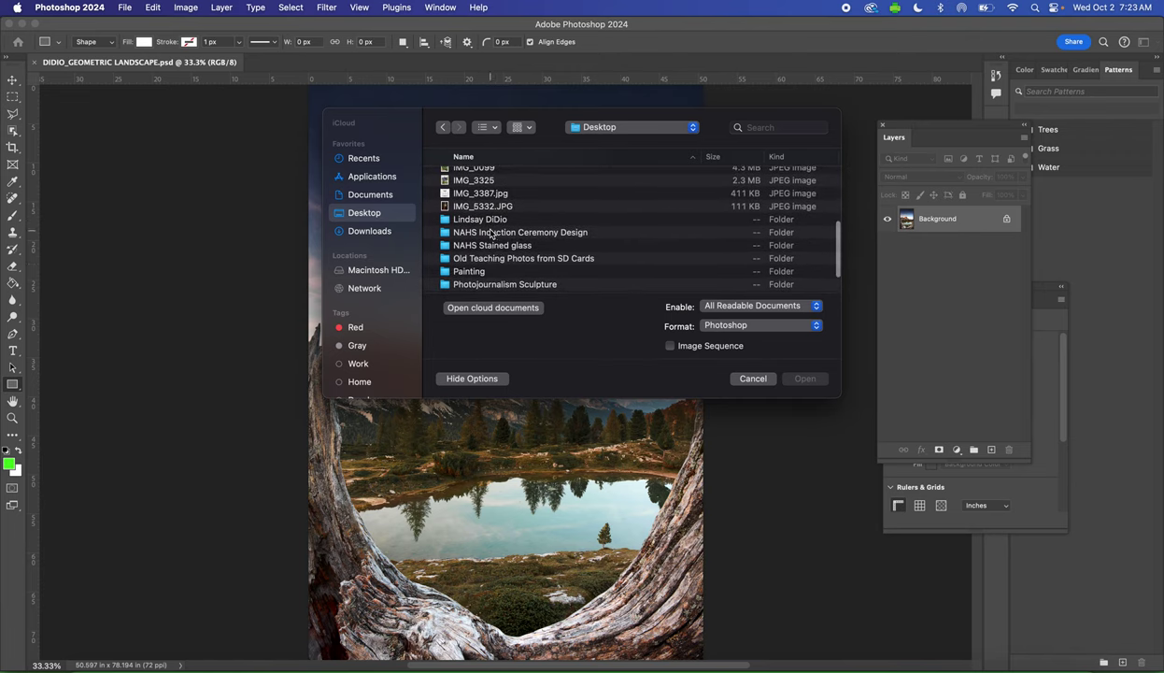
pyautogui.click(490, 221)
pyautogui.doubleClick(491, 221)
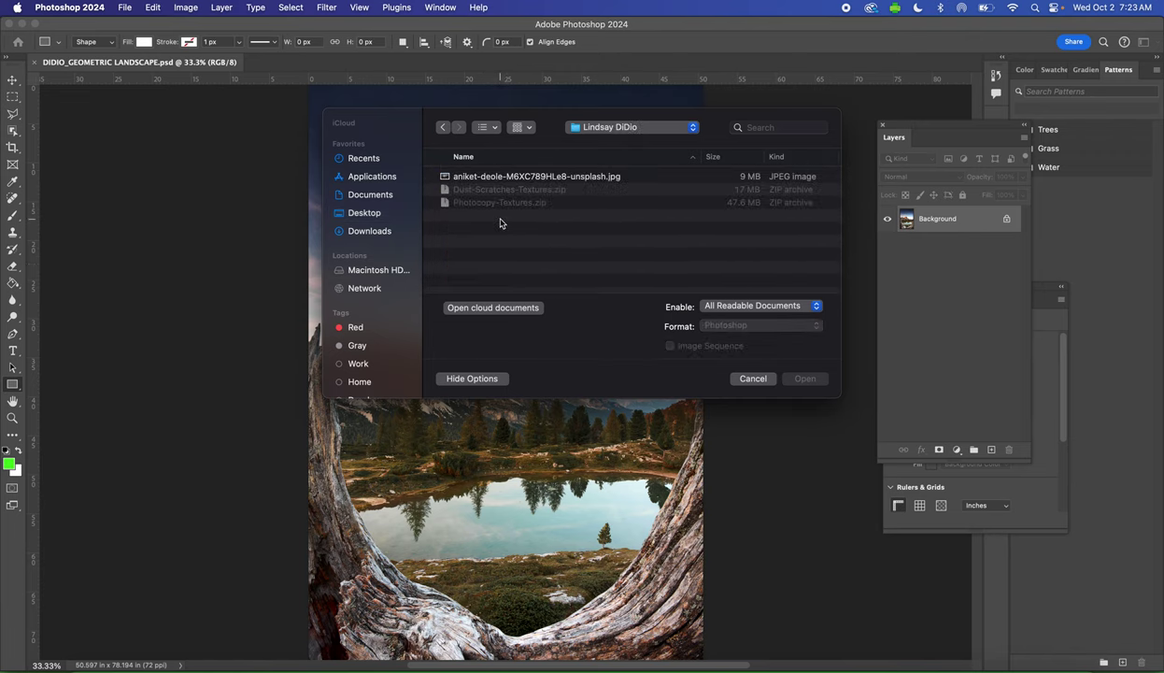
pyautogui.click(486, 177)
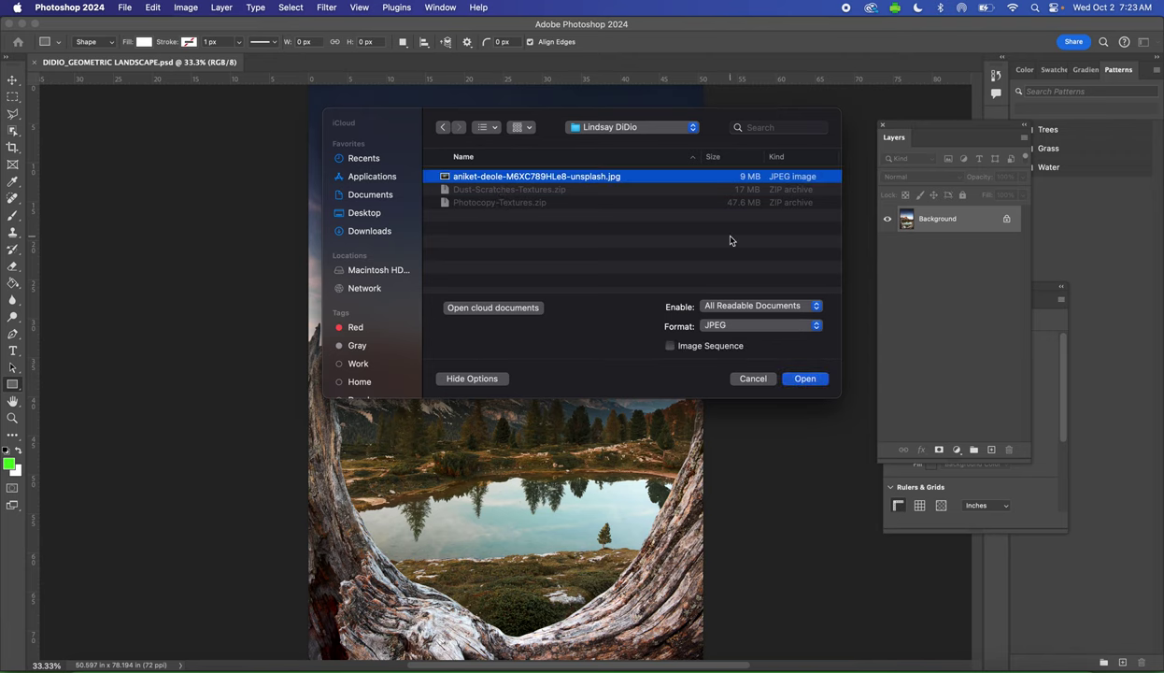
pyautogui.click(805, 380)
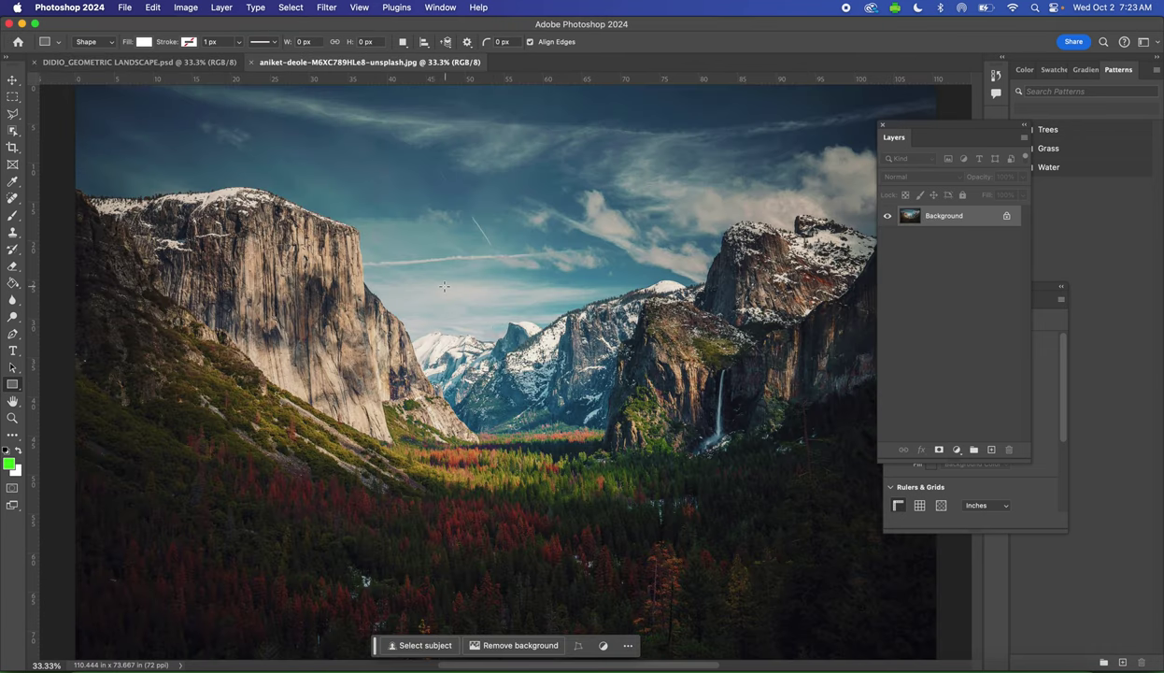
# - Zoom out to 25% and select the regular Crop Tool to frame the whole Yosemite photo
pyautogui.press('super+minus')
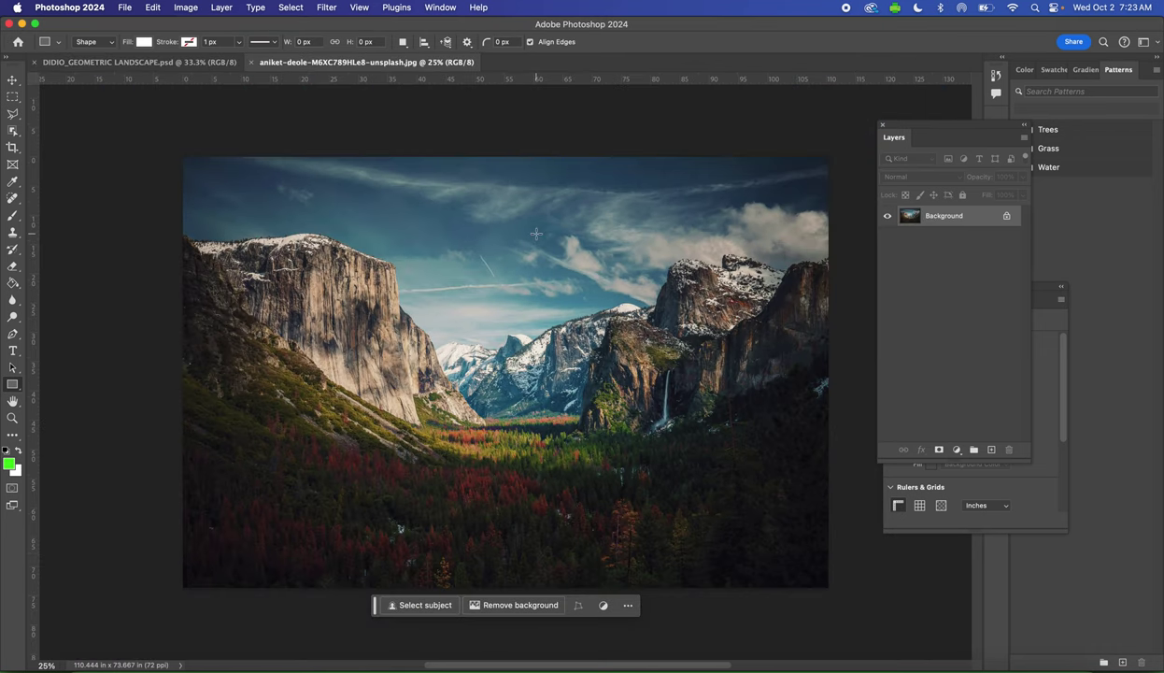
pyautogui.hscroll(2, 536, 233)
pyautogui.hscroll(-3, 537, 234)
pyautogui.hscroll(2, 536, 233)
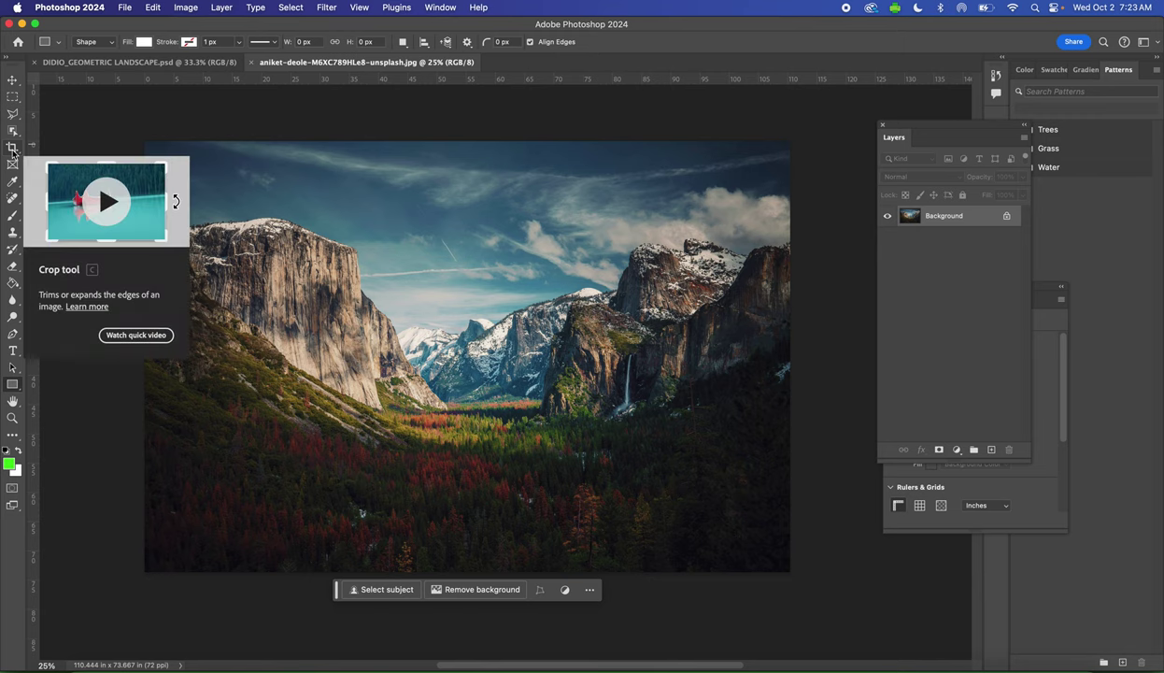
pyautogui.click(12, 148)
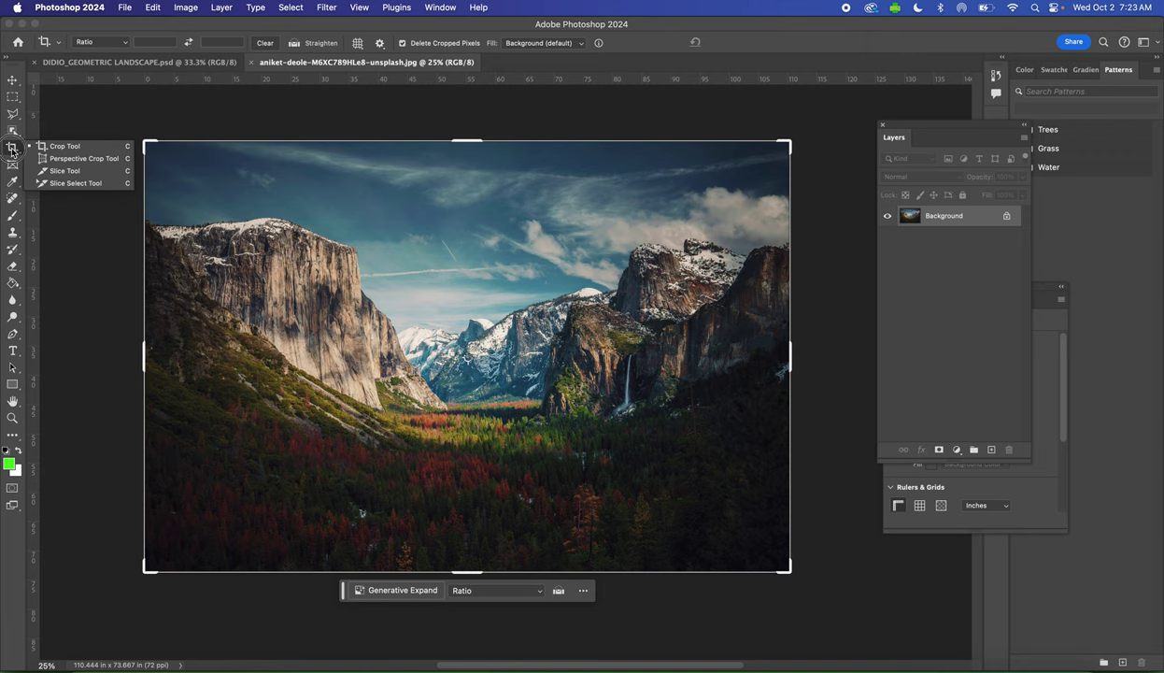
pyautogui.click(61, 149)
# - Set the Crop tool to a custom Ratio of 17 by 11
pyautogui.click(99, 42)
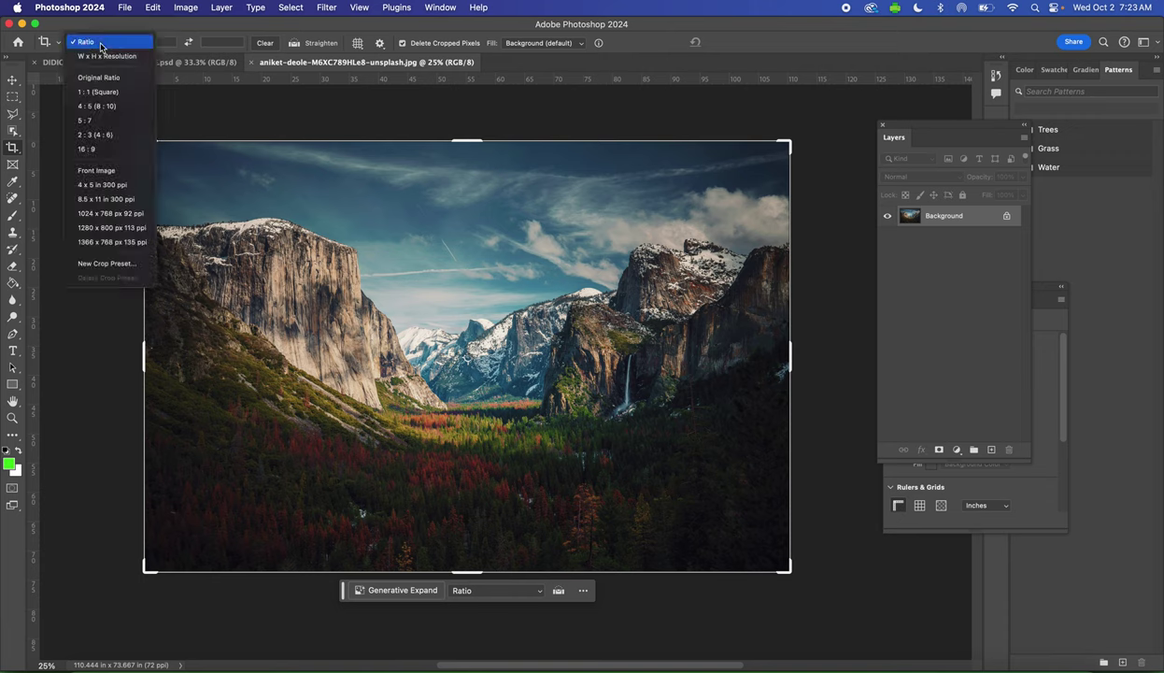
pyautogui.click(146, 44)
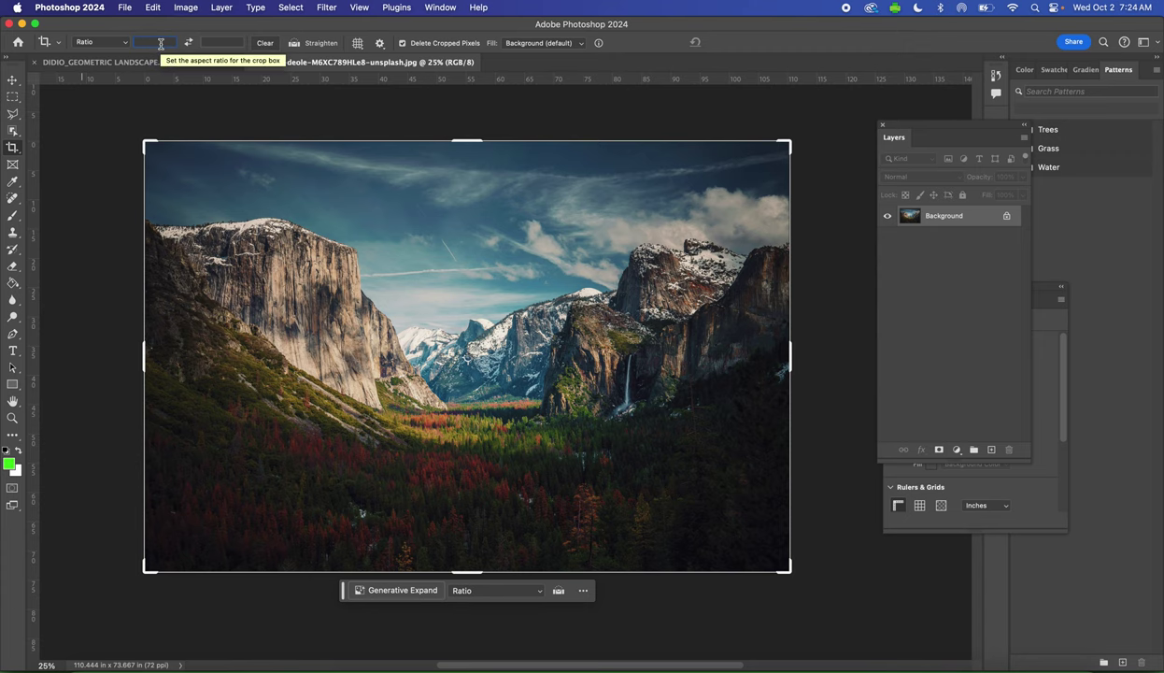
pyautogui.write('17')
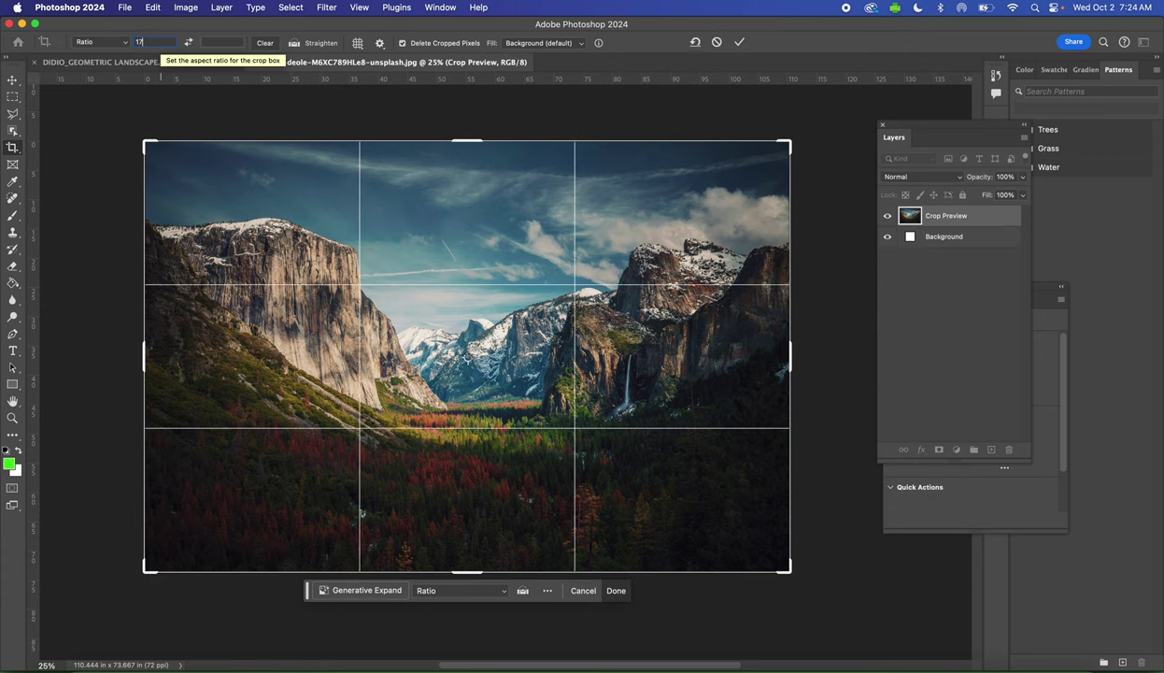
pyautogui.press('Tab')
pyautogui.write('11')
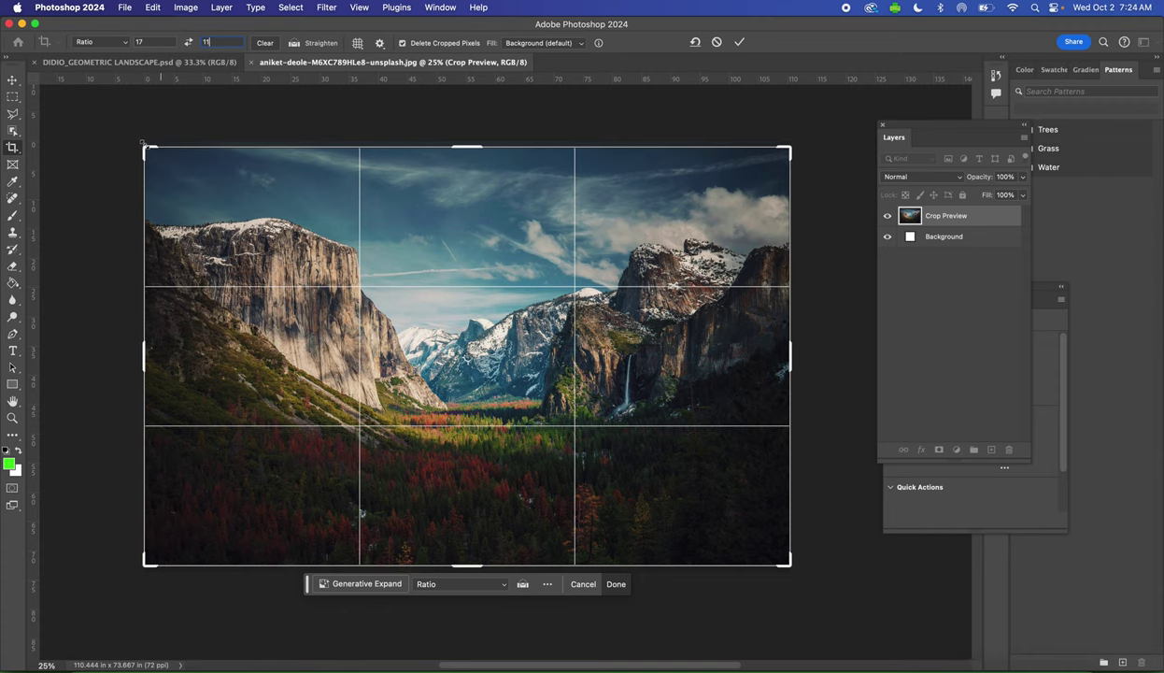
# - Resize the crop box from the top-left corner, check the edges, and commit the 17:11 crop
pyautogui.moveTo(147, 149)
pyautogui.mouseDown()
pyautogui.moveTo(163, 184)
pyautogui.moveTo(117, 159)
pyautogui.moveTo(141, 177)
pyautogui.moveTo(134, 166)
pyautogui.mouseUp()
pyautogui.press('super+equal')
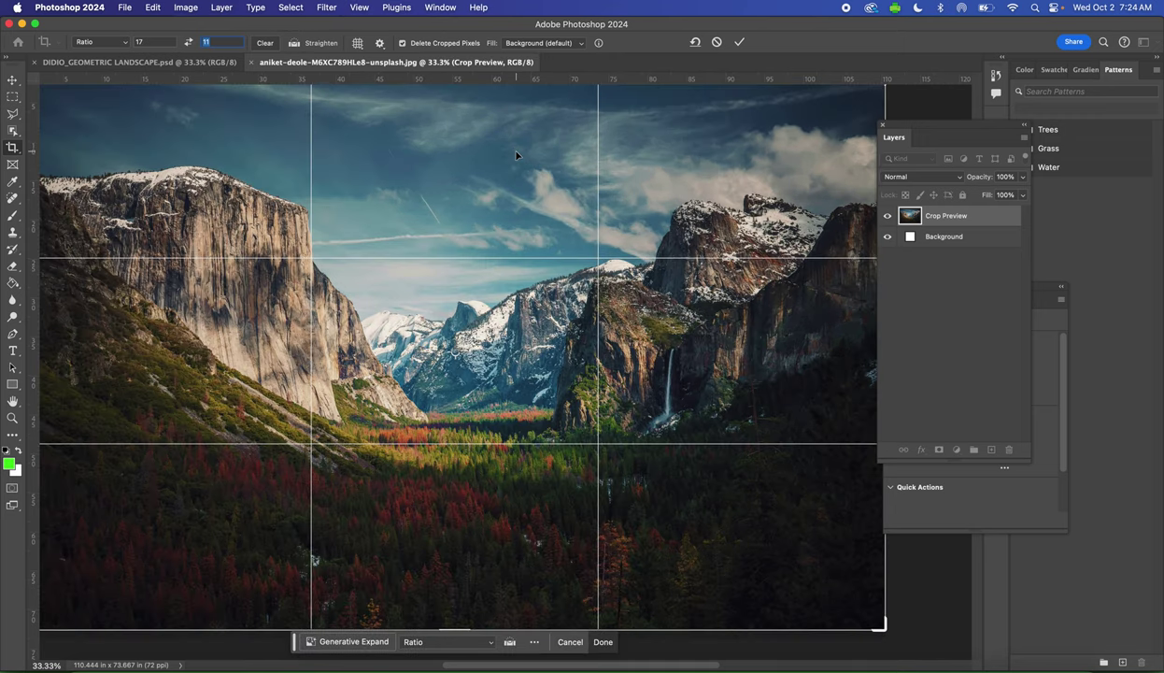
pyautogui.scroll(5, 517, 154)
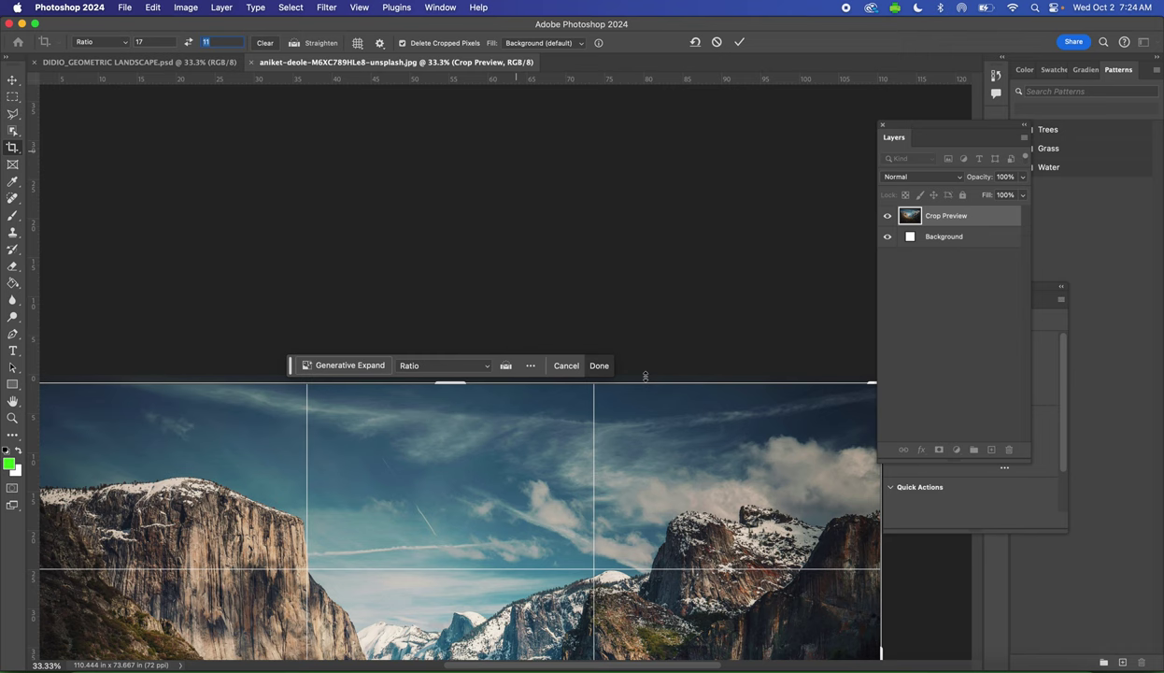
pyautogui.scroll(-5, 645, 377)
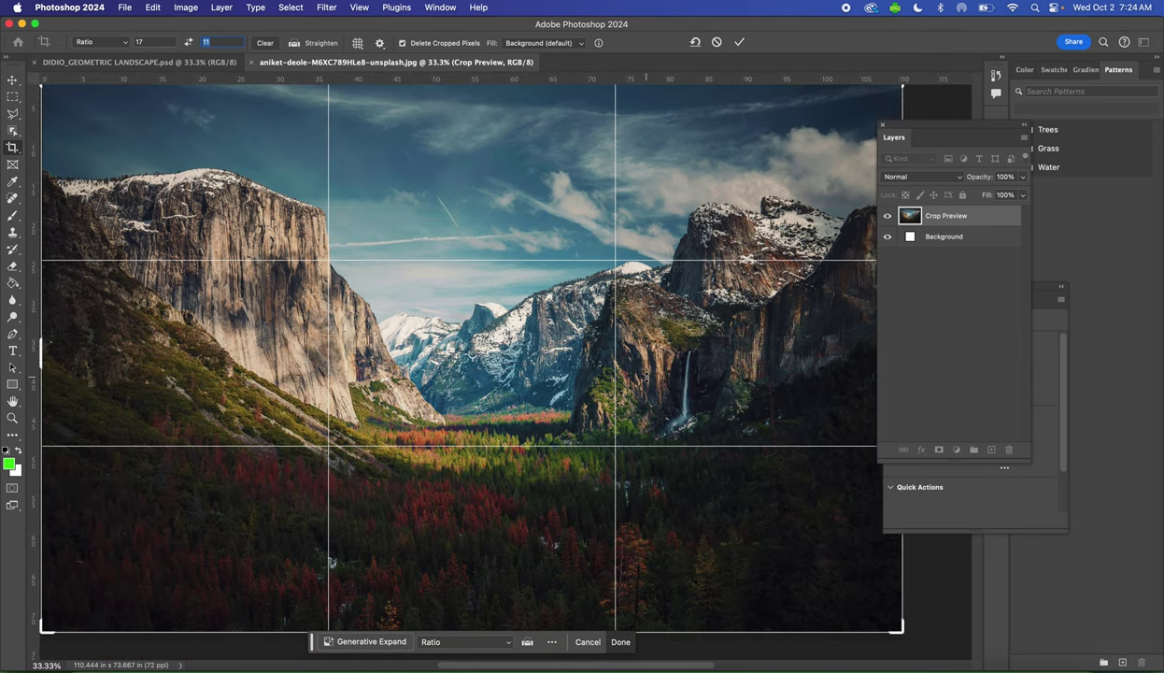
pyautogui.press('super+minus')
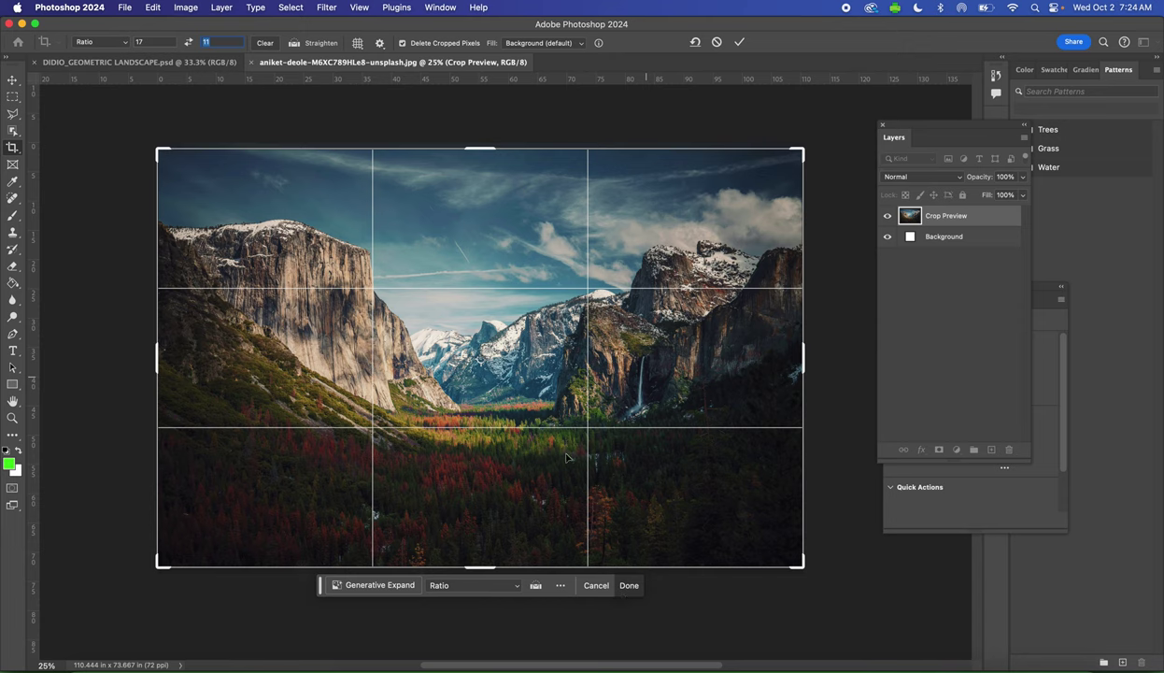
pyautogui.click(629, 586)
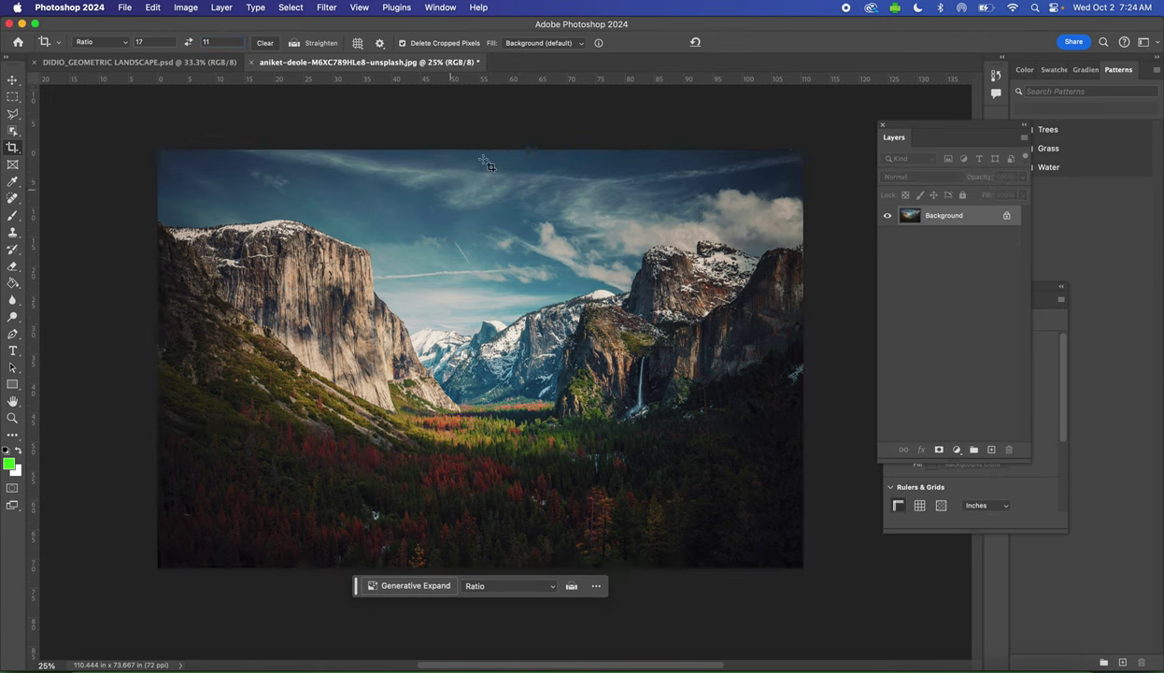
# - Save As with the file name set to the student's surname followed by '_Geometric Landscape'
pyautogui.click(125, 7)
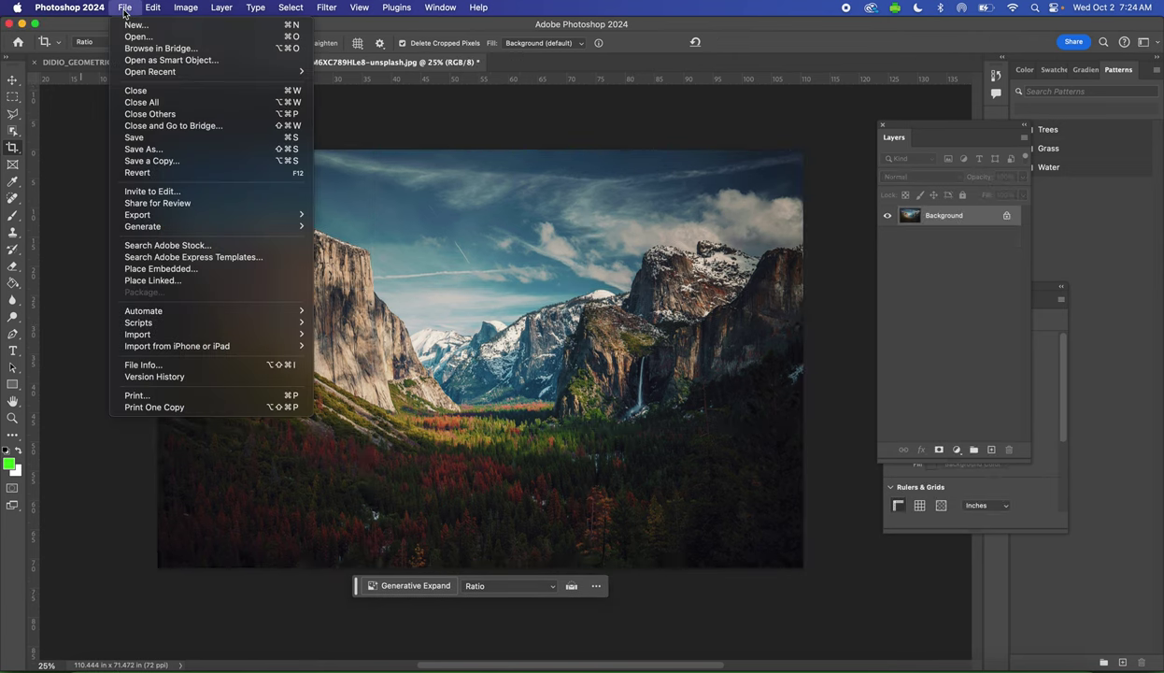
pyautogui.click(150, 149)
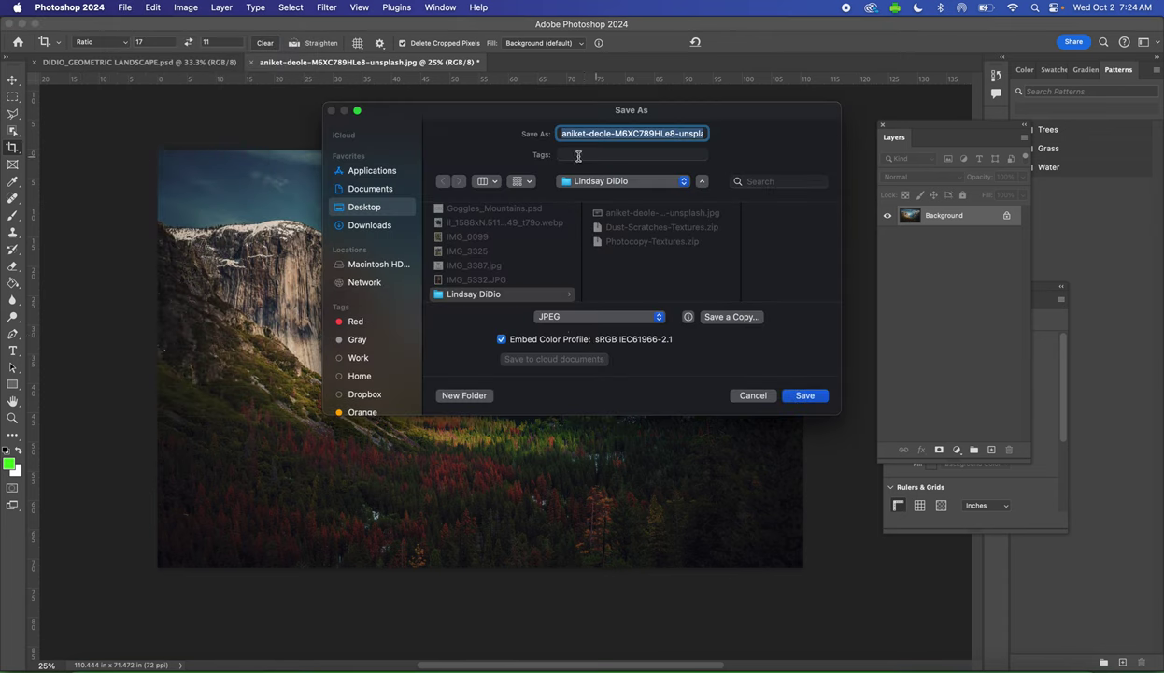
pyautogui.write('DiDio_')
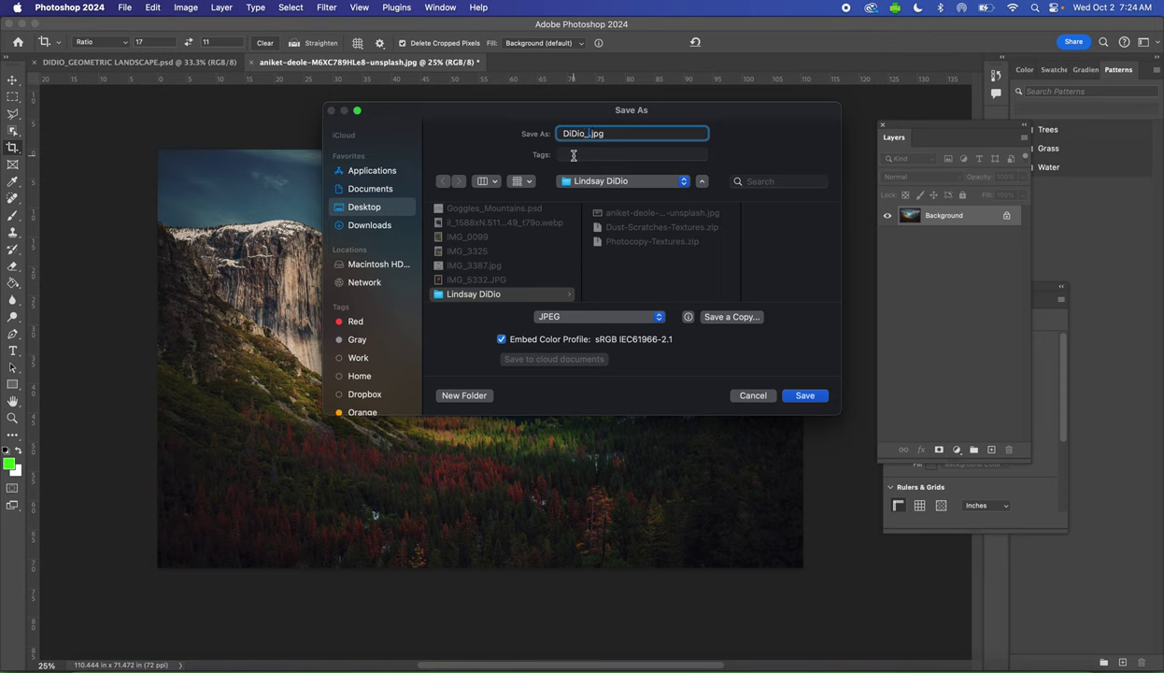
pyautogui.write('Geometric Landscp')
pyautogui.press('BackSpace')
pyautogui.write('ape')
# - Choose the Desktop folder holding the texture files as the save location
pyautogui.click(596, 182)
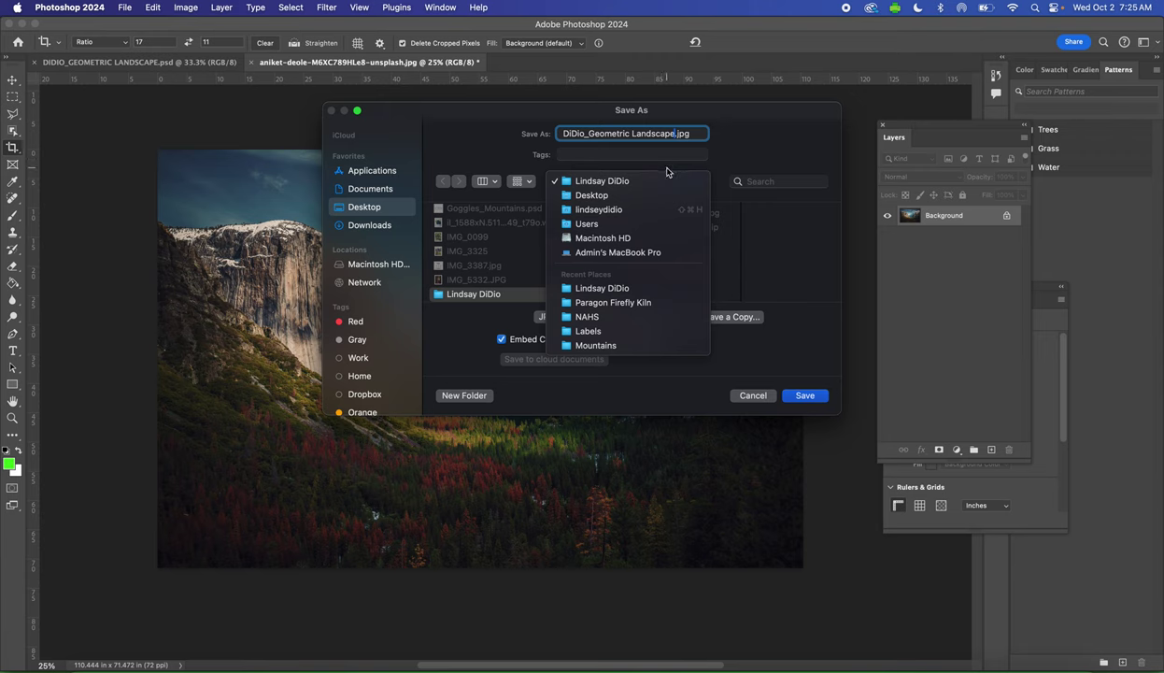
pyautogui.click(612, 181)
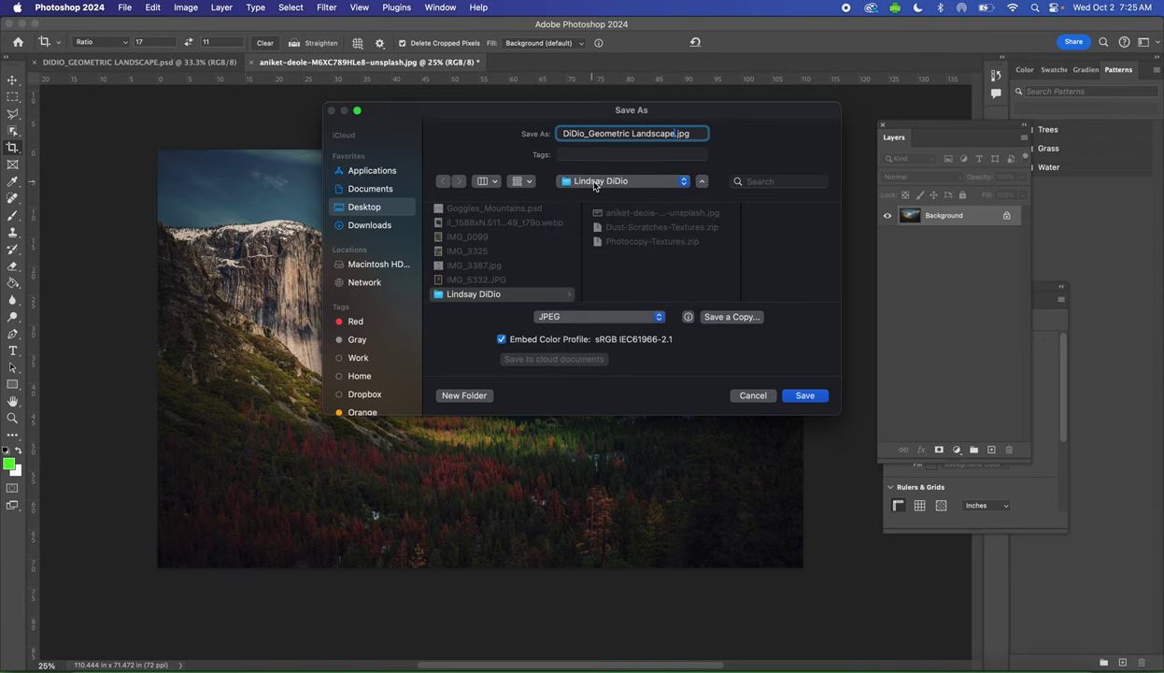
pyautogui.click(703, 183)
pyautogui.click(659, 182)
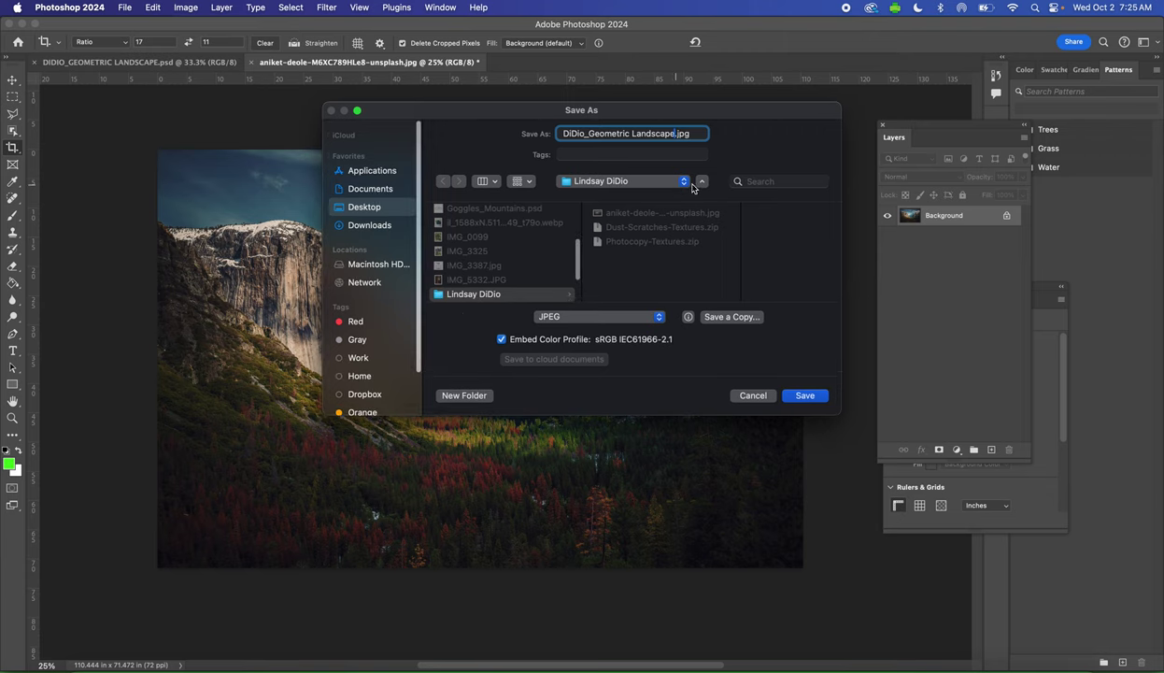
pyautogui.click(360, 211)
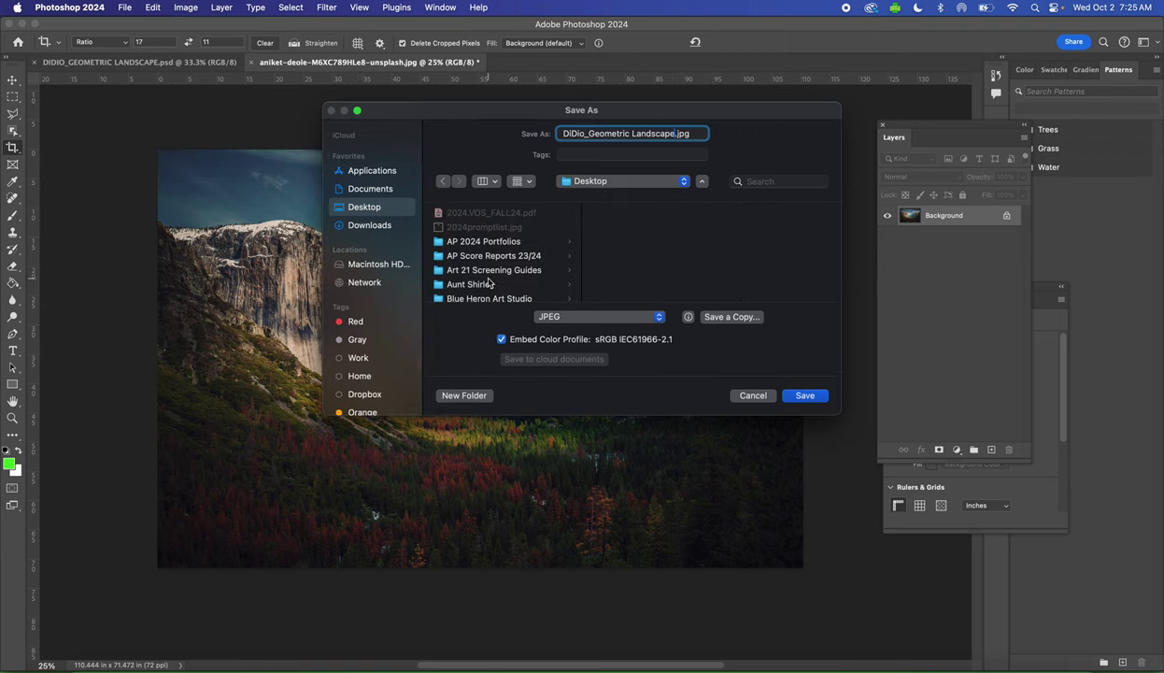
pyautogui.scroll(-10, 488, 282)
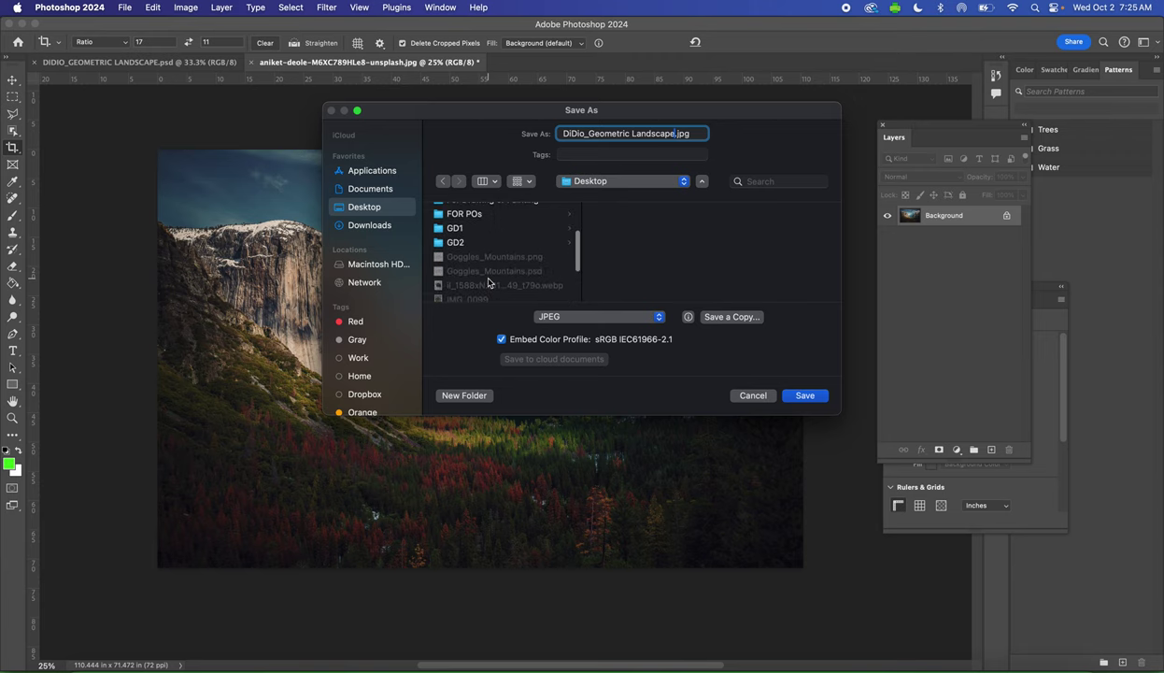
pyautogui.scroll(-5, 487, 282)
pyautogui.click(488, 230)
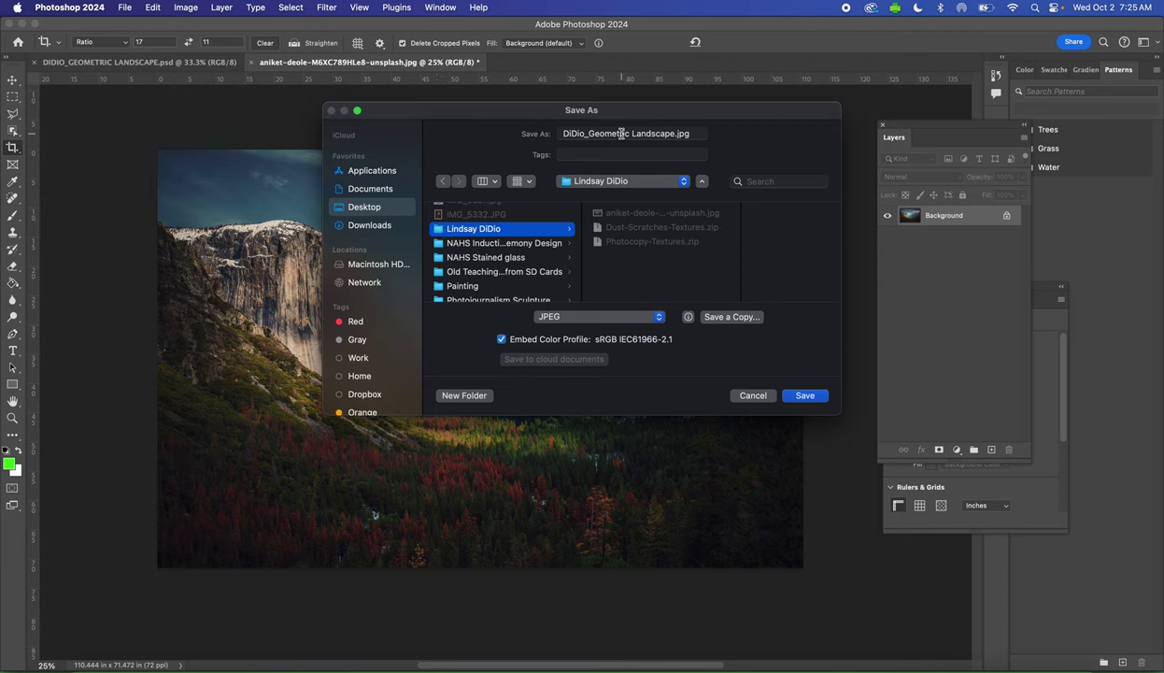
# - Set the format to Photoshop PSD and save the file
pyautogui.click(569, 318)
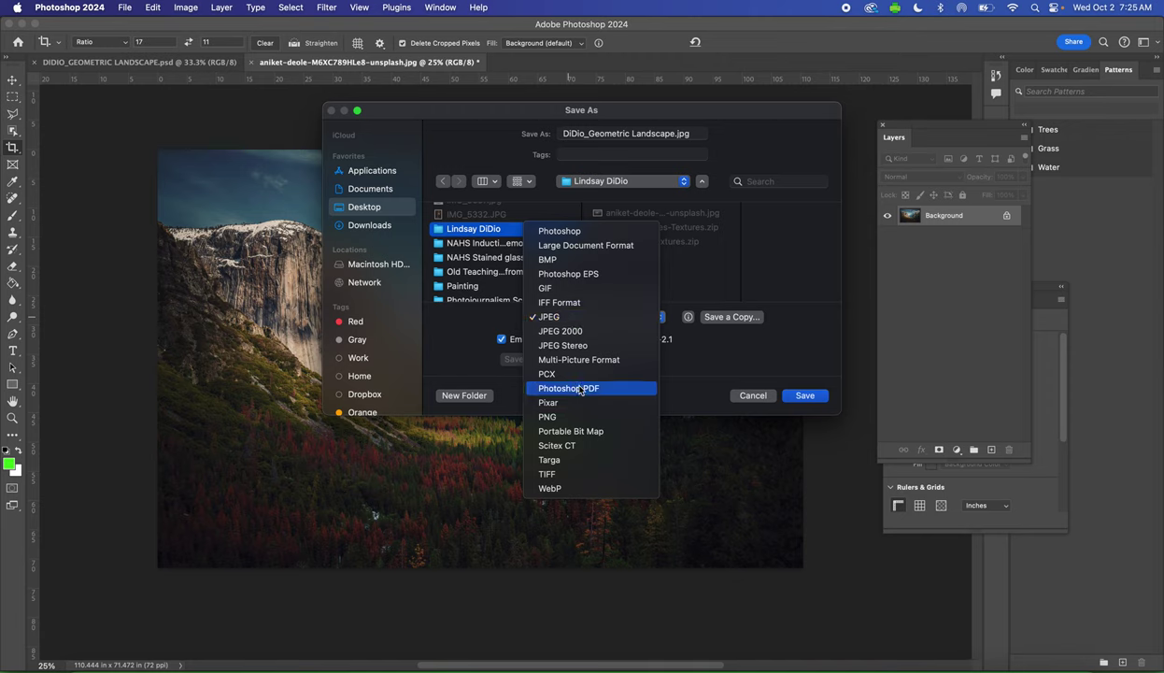
pyautogui.click(570, 233)
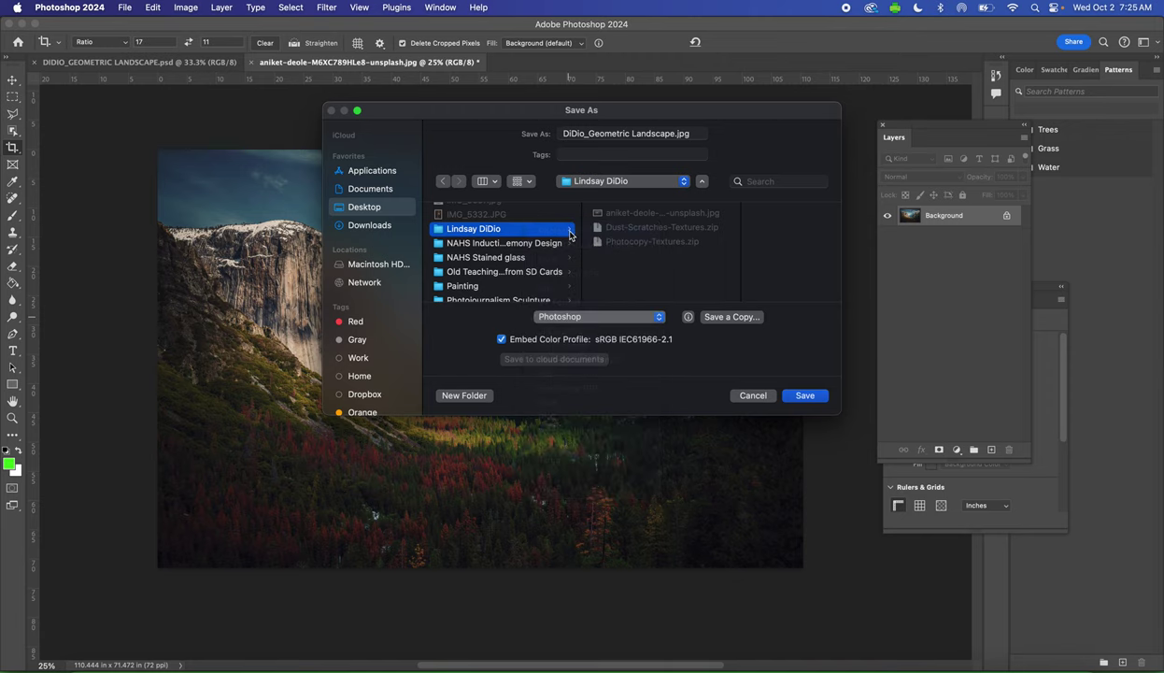
pyautogui.click(808, 402)
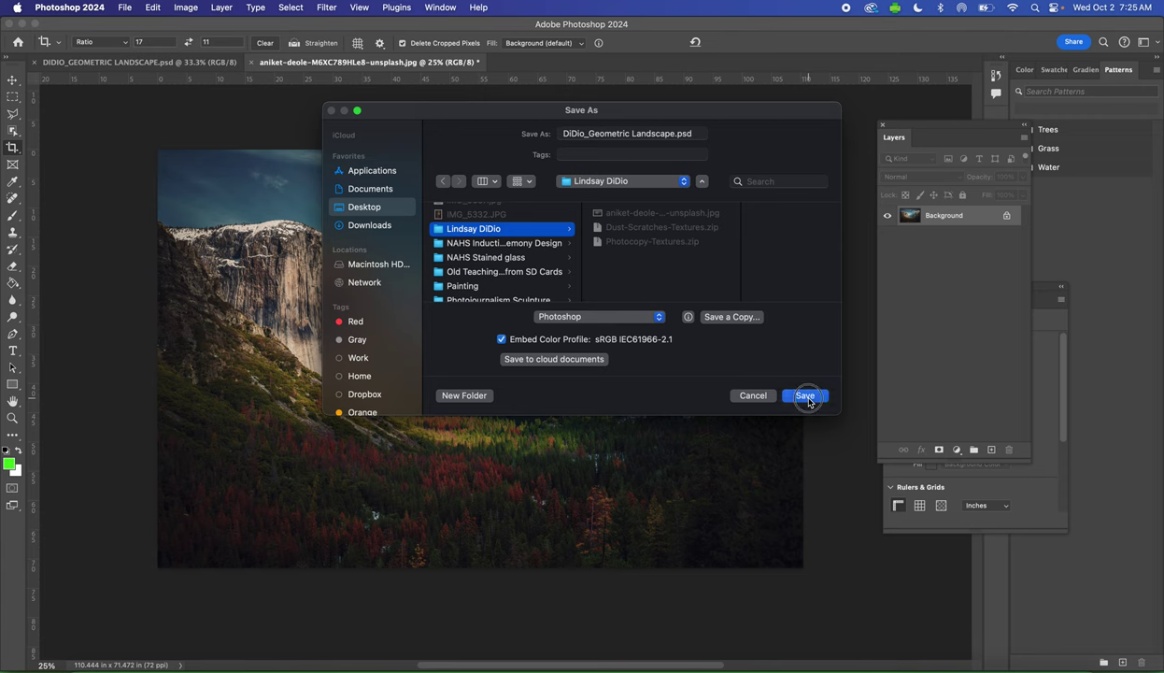